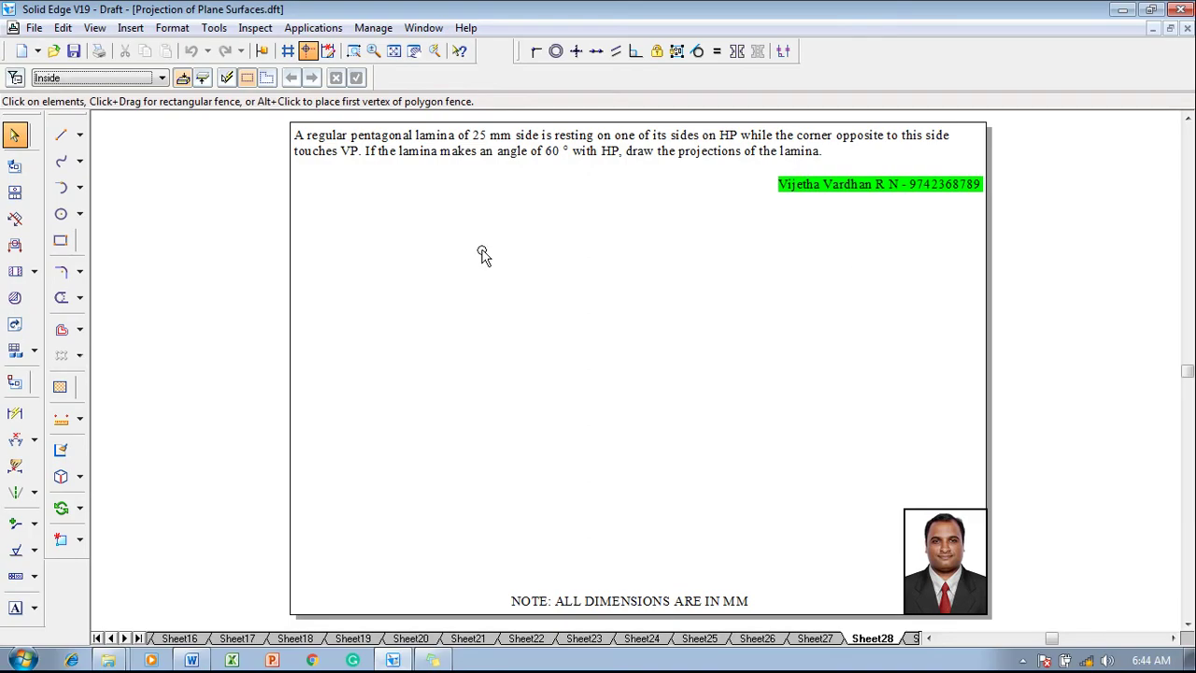
Draw a horizontal XY reference line across the sheet from left to right
{"action": "left_click", "coordinate": [74, 137]}
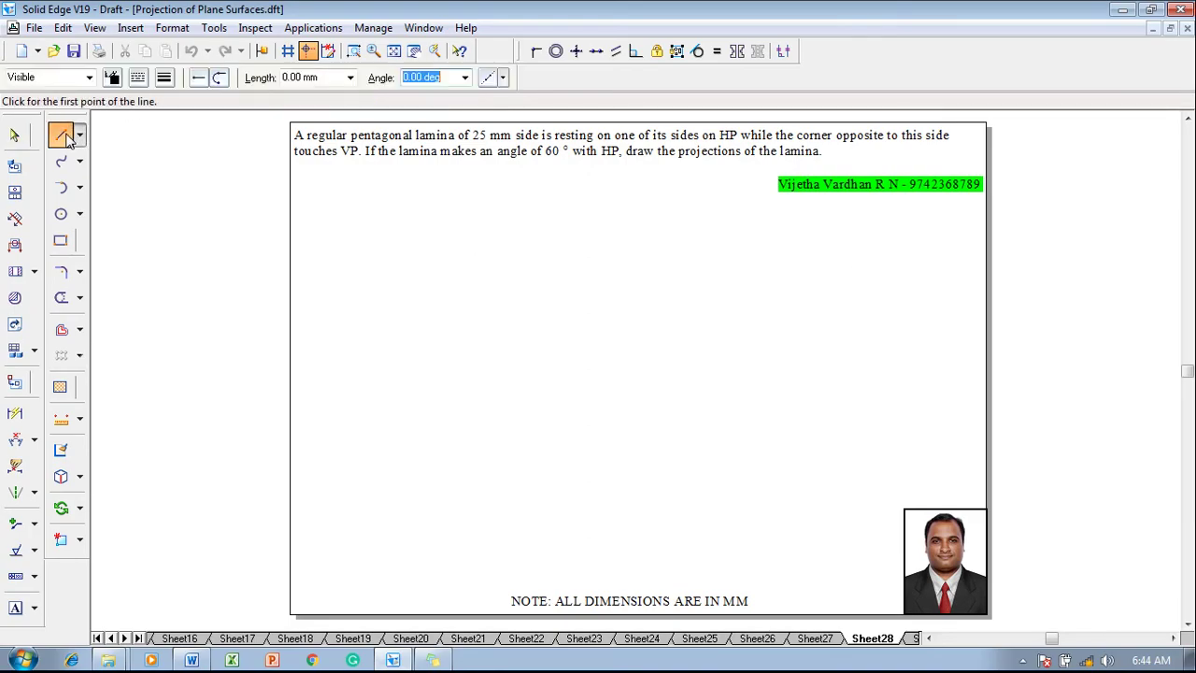
{"action": "left_click", "coordinate": [164, 78]}
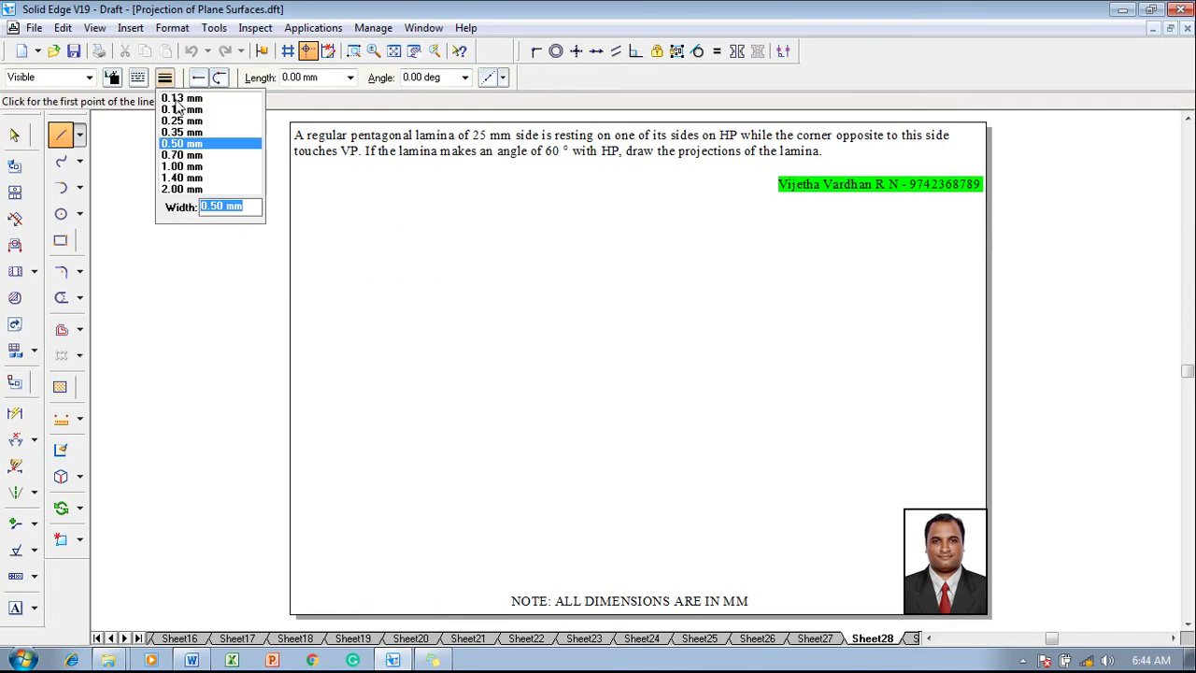
{"action": "left_click", "coordinate": [179, 99]}
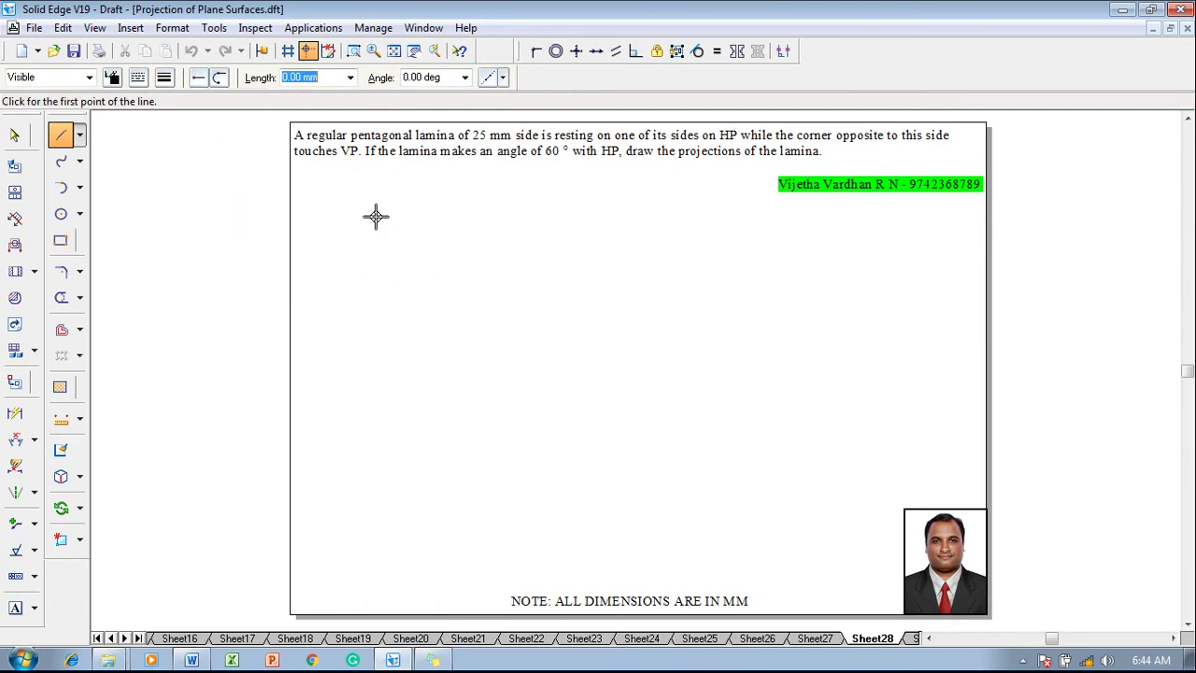
{"action": "left_click", "coordinate": [325, 337]}
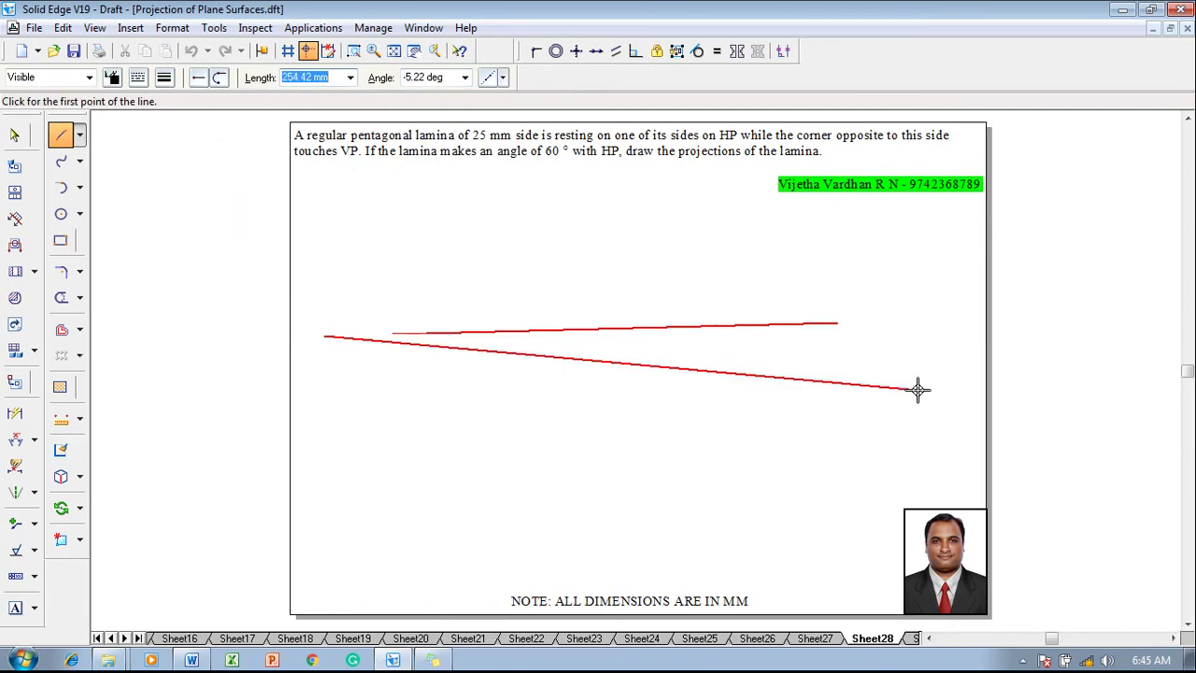
{"action": "left_click", "coordinate": [942, 336]}
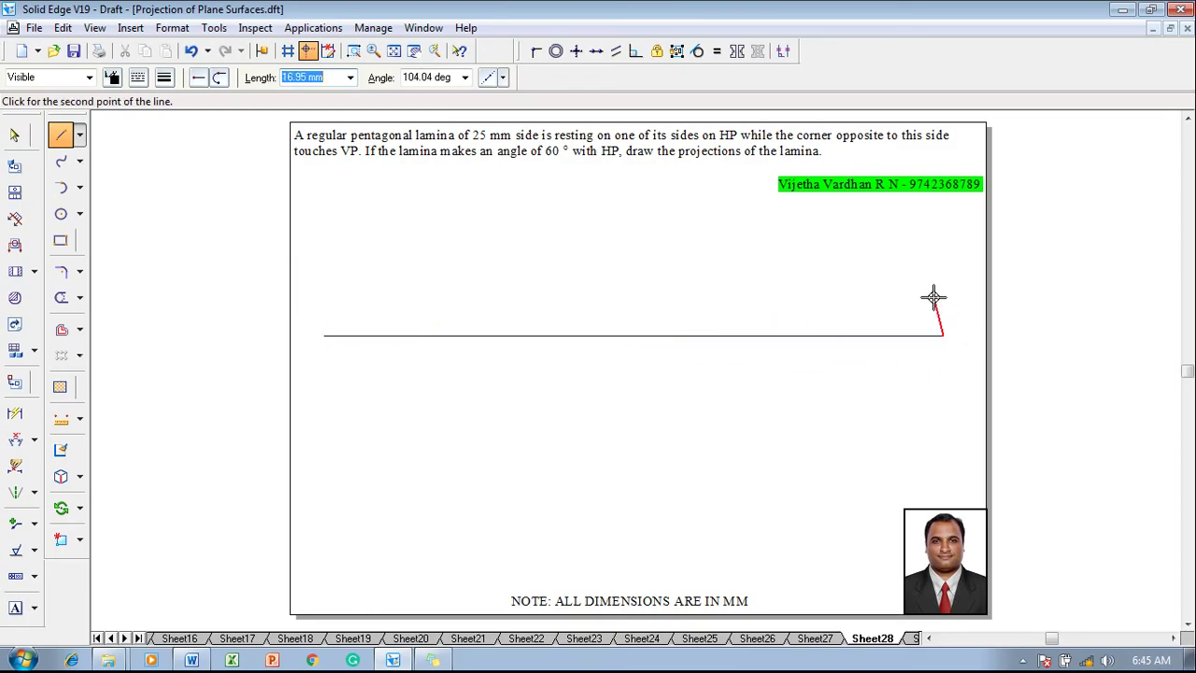
{"action": "key", "text": "Escape"}
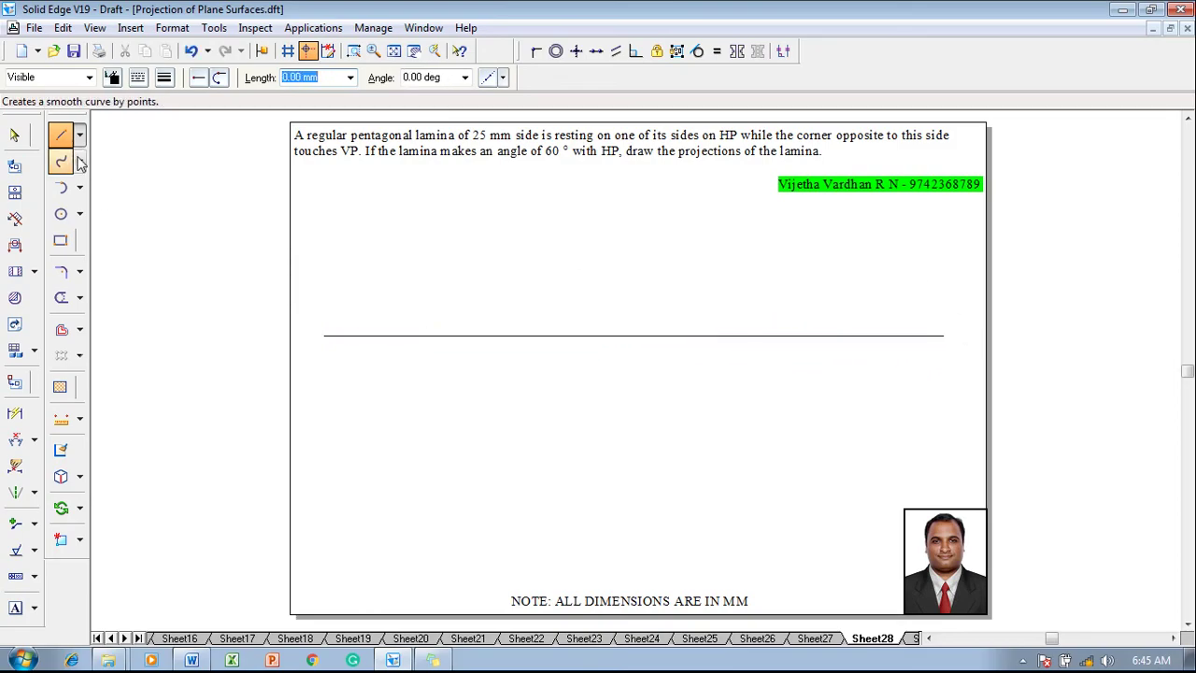
{"action": "key", "text": "Escape"}
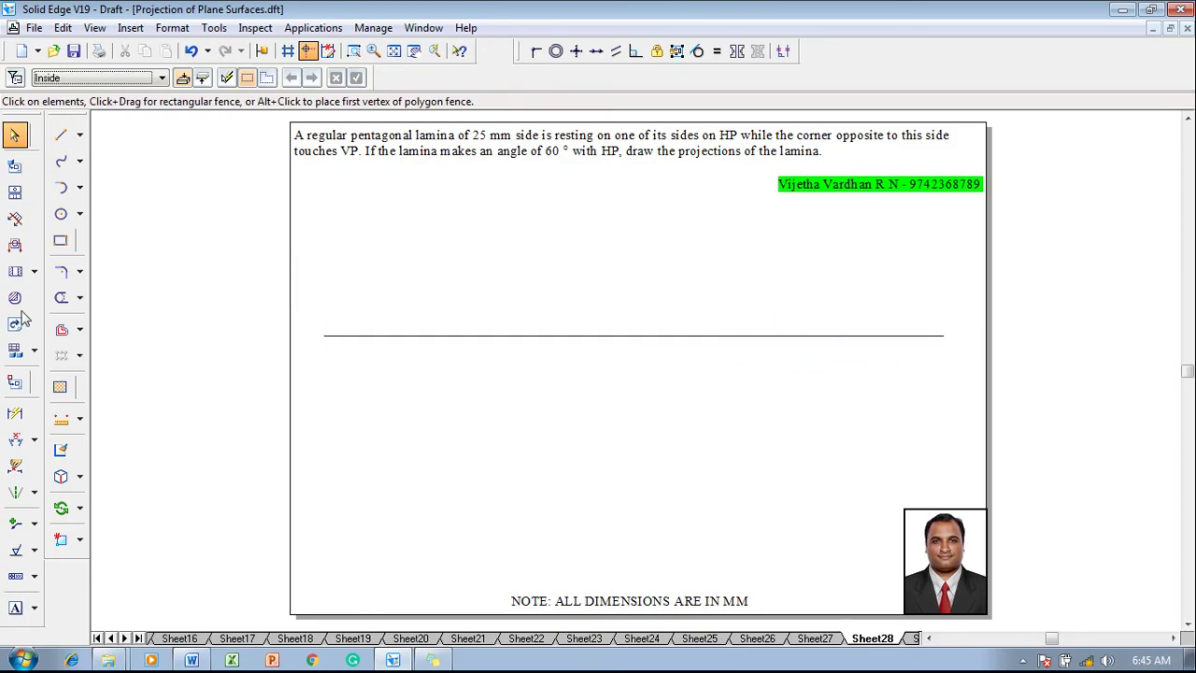
Label the line's ends X and Y, with VP above and HP below
{"action": "left_click", "coordinate": [15, 608]}
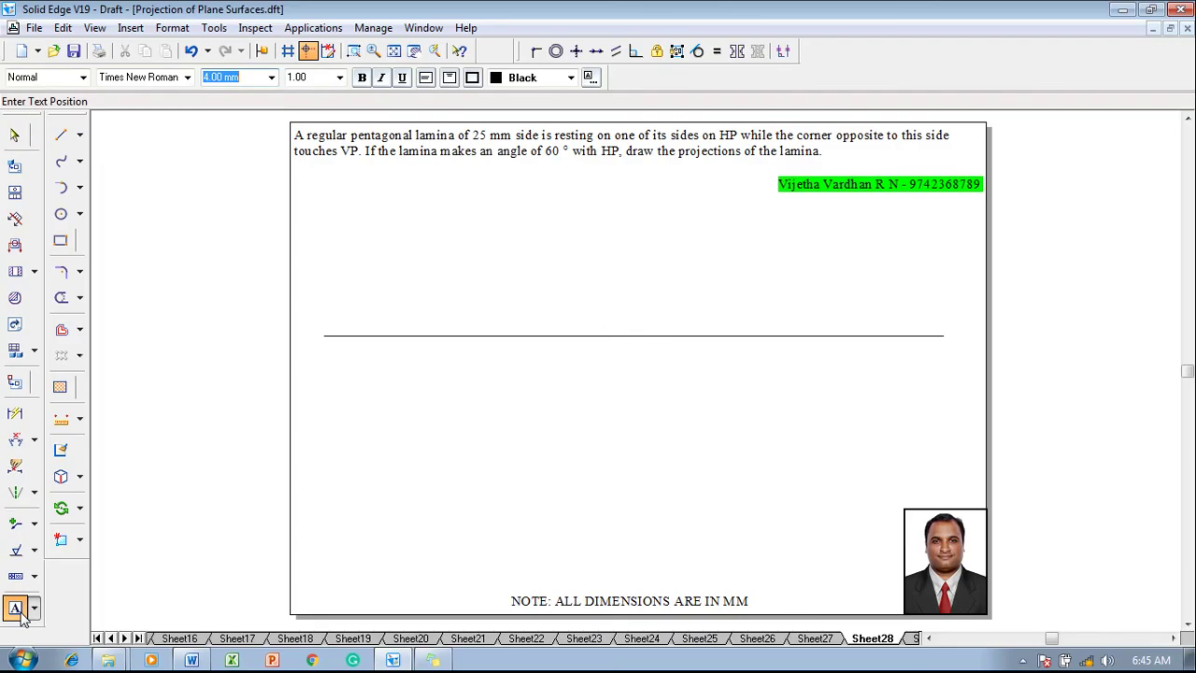
{"action": "left_click", "coordinate": [305, 328]}
{"action": "type", "text": "X"}
{"action": "left_click", "coordinate": [948, 327]}
{"action": "type", "text": "Y"}
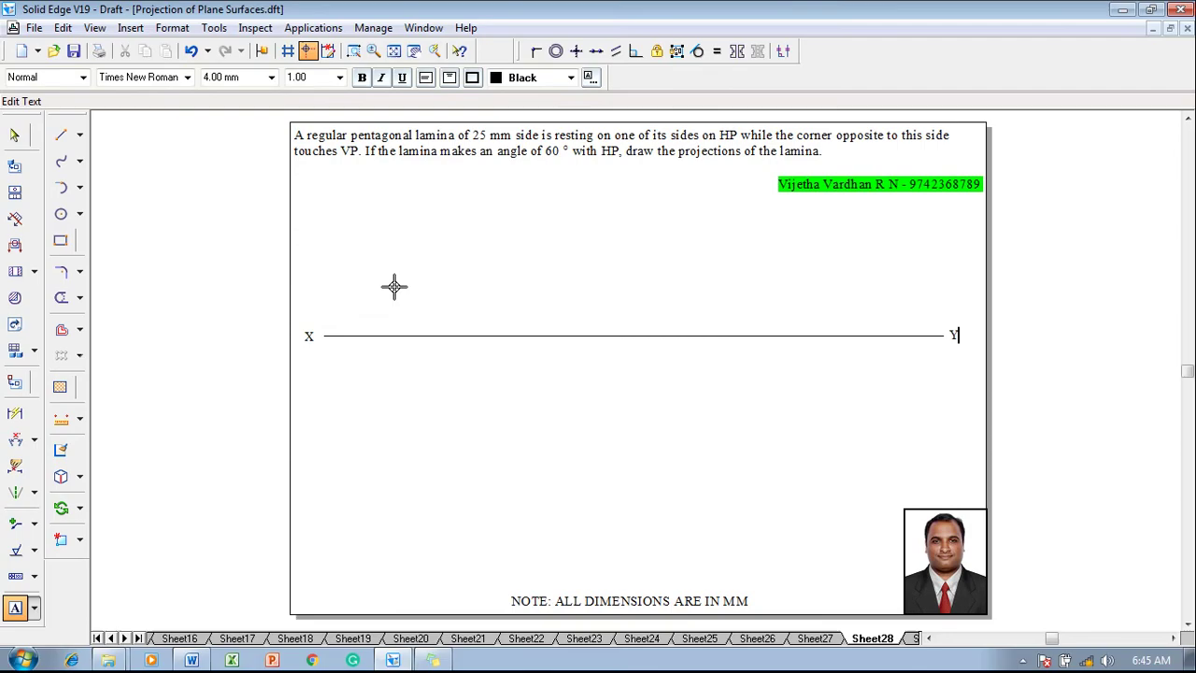
{"action": "left_click", "coordinate": [332, 319]}
{"action": "type", "text": "VP"}
{"action": "left_click", "coordinate": [332, 346]}
{"action": "type", "text": "HP"}
{"action": "key", "text": "Escape"}
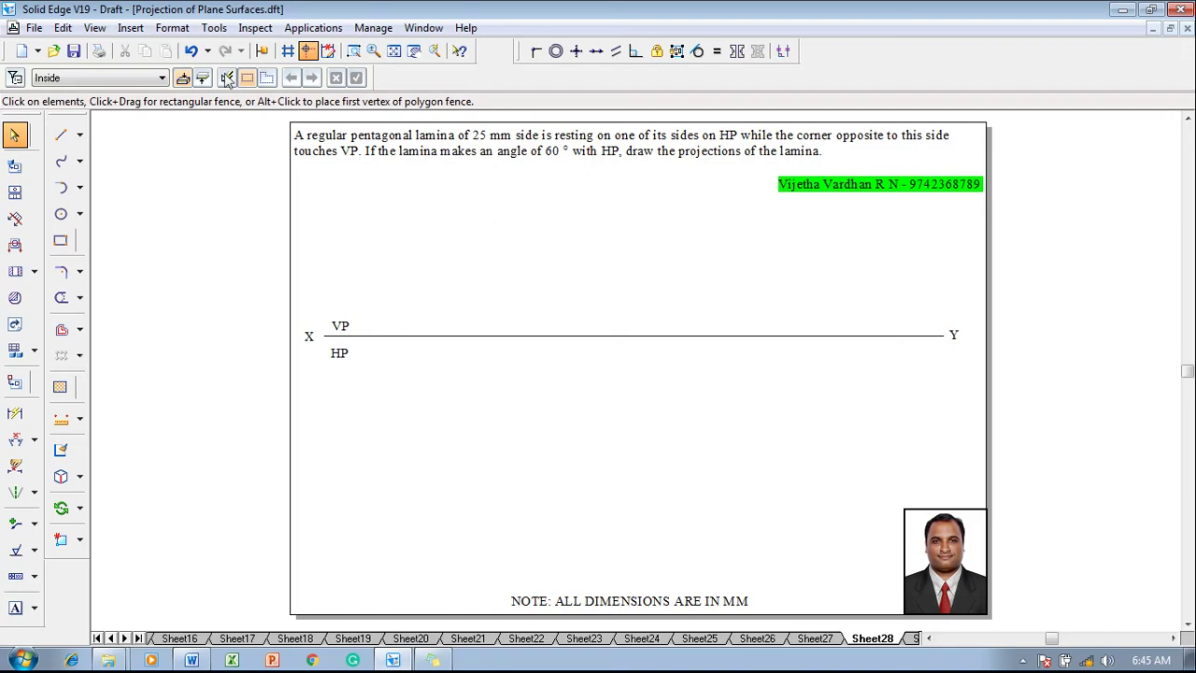
Run the nSidePolygon macro from the bin folder
{"action": "left_click", "coordinate": [308, 28]}
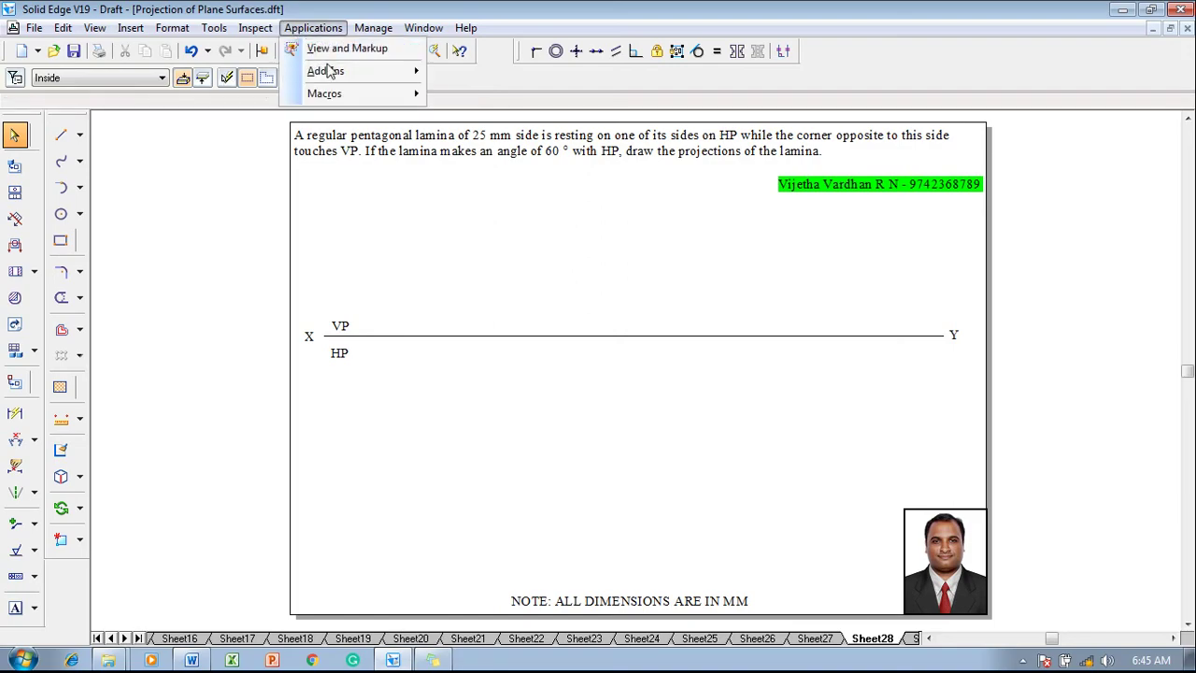
{"action": "left_click", "coordinate": [462, 104]}
{"action": "left_click", "coordinate": [313, 28]}
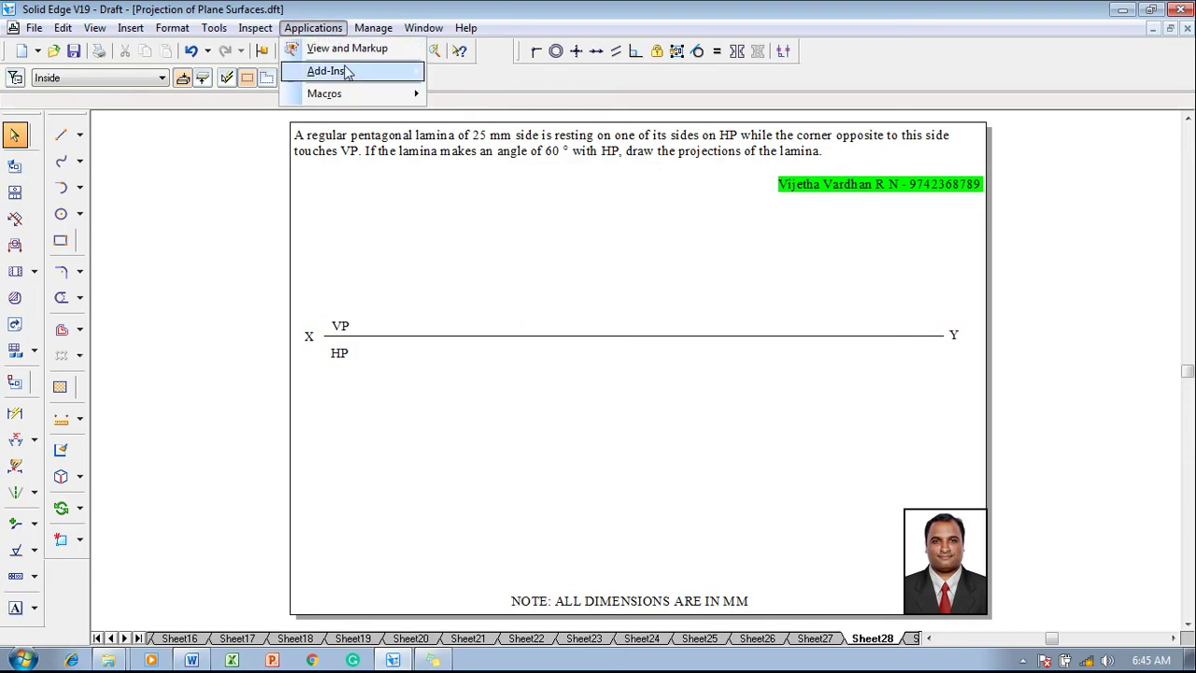
{"action": "mouse_move", "coordinate": [355, 95]}
{"action": "left_click", "coordinate": [439, 96]}
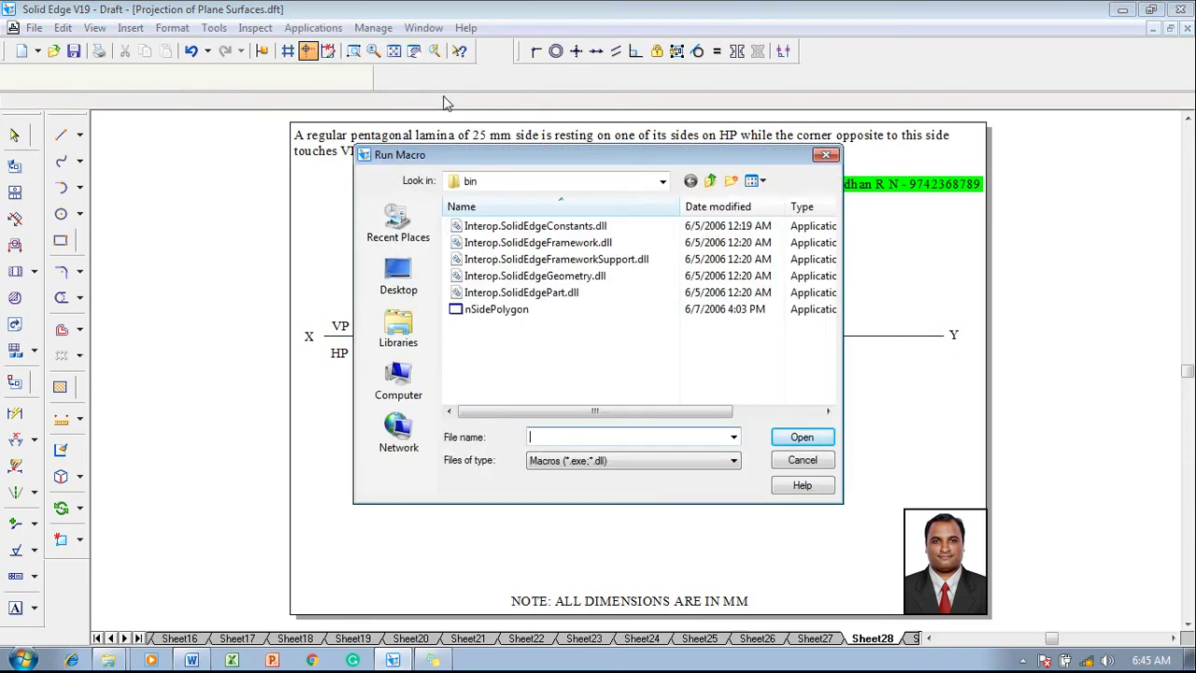
{"action": "left_click", "coordinate": [662, 183]}
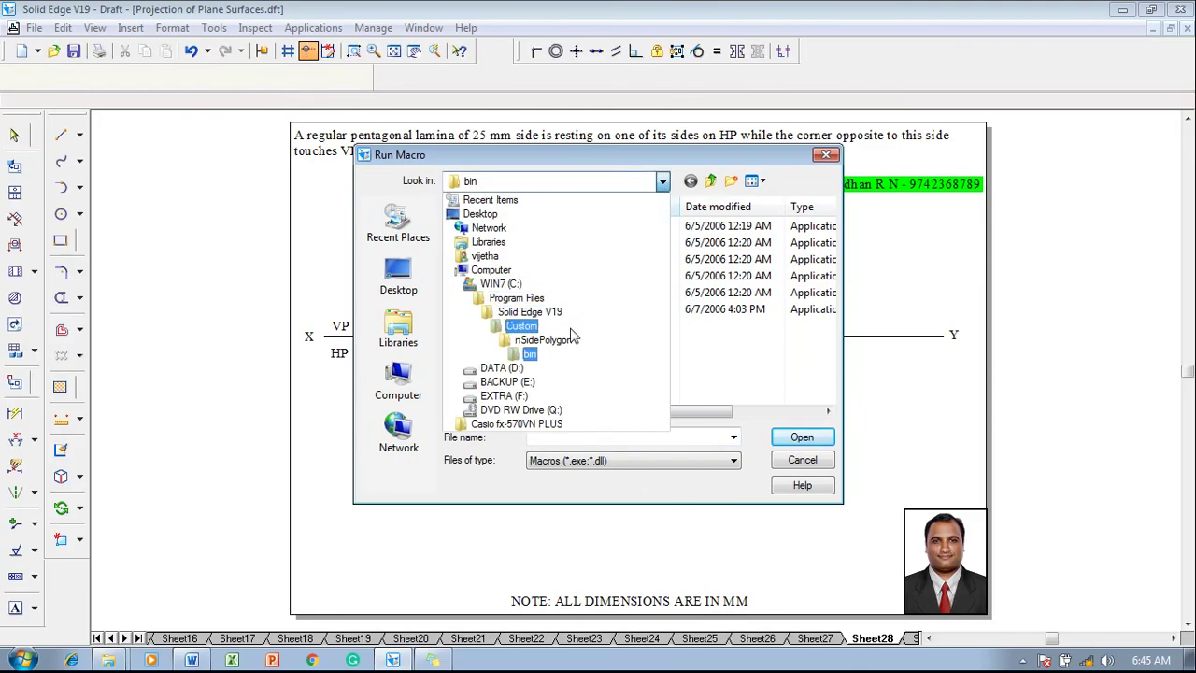
{"action": "left_click", "coordinate": [533, 356]}
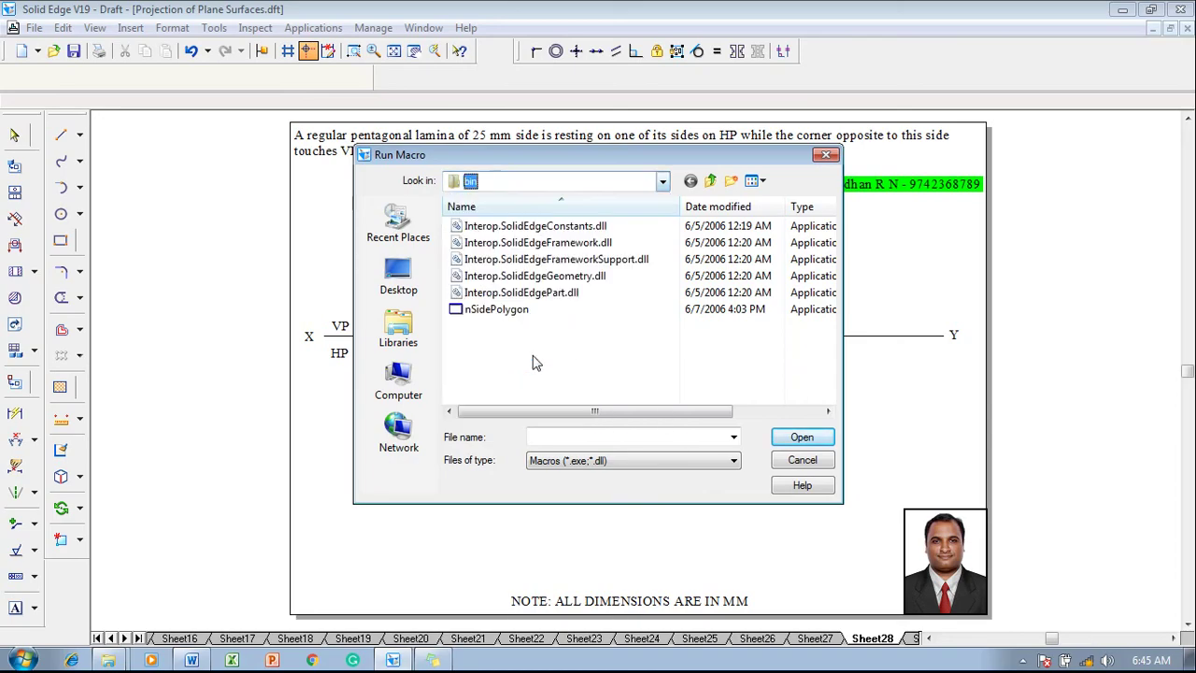
{"action": "left_click", "coordinate": [505, 312]}
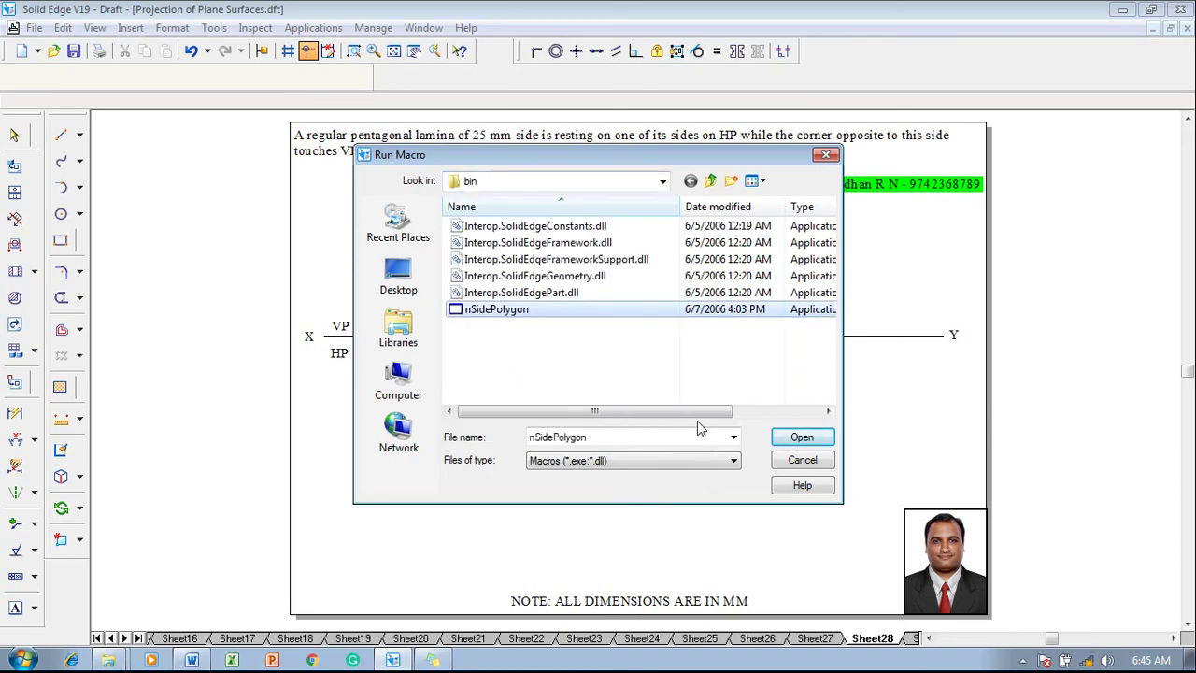
{"action": "left_click", "coordinate": [801, 437]}
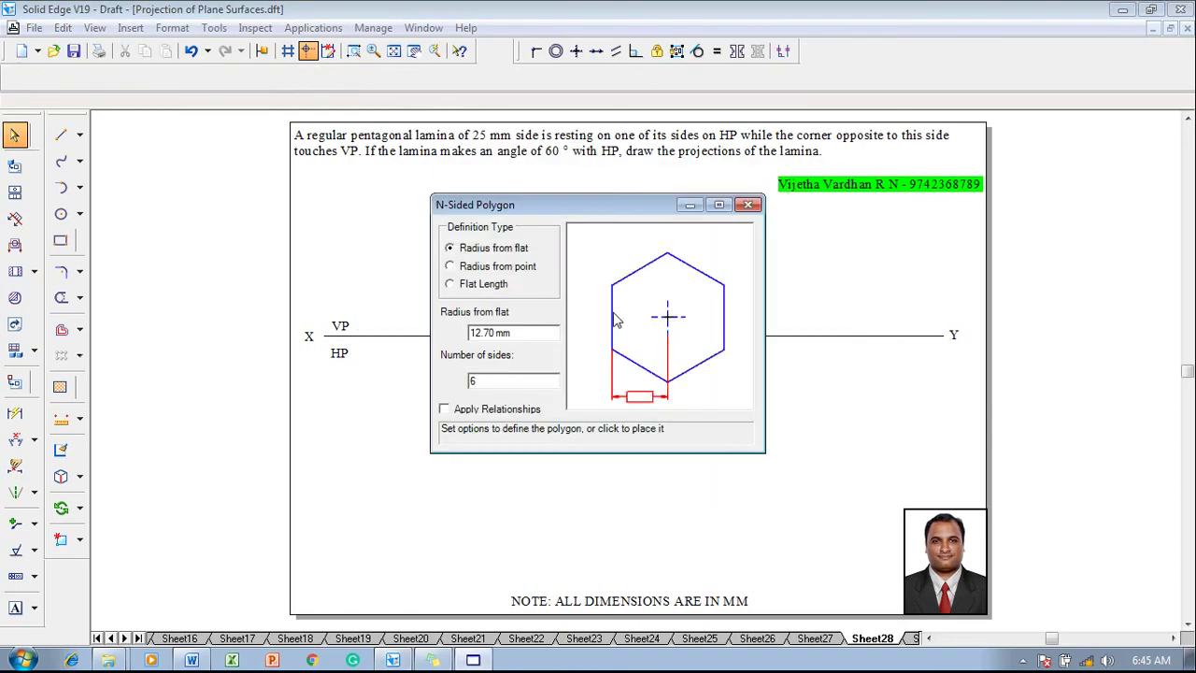
Set a 25 mm flat length with relationships applied, and place the pentagon below XY
{"action": "left_click", "coordinate": [450, 284]}
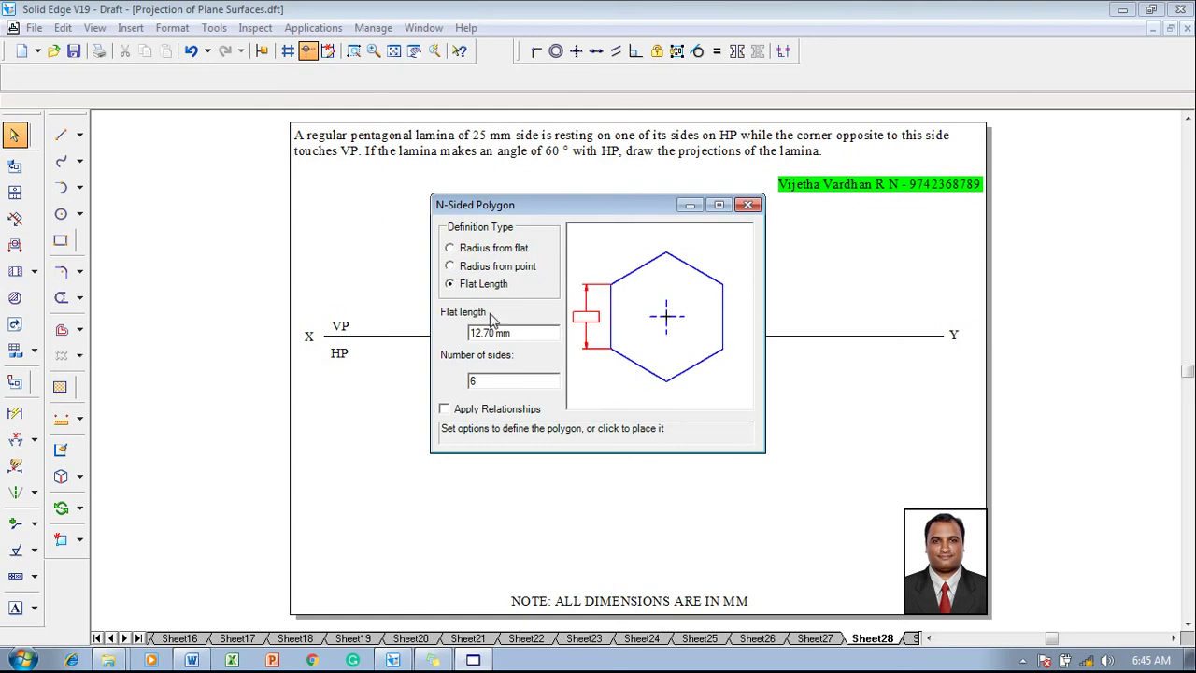
{"action": "left_click_drag", "start_coordinate": [494, 332], "coordinate": [460, 332]}
{"action": "type", "text": "25"}
{"action": "type", "text": "5"}
{"action": "left_click", "coordinate": [445, 411]}
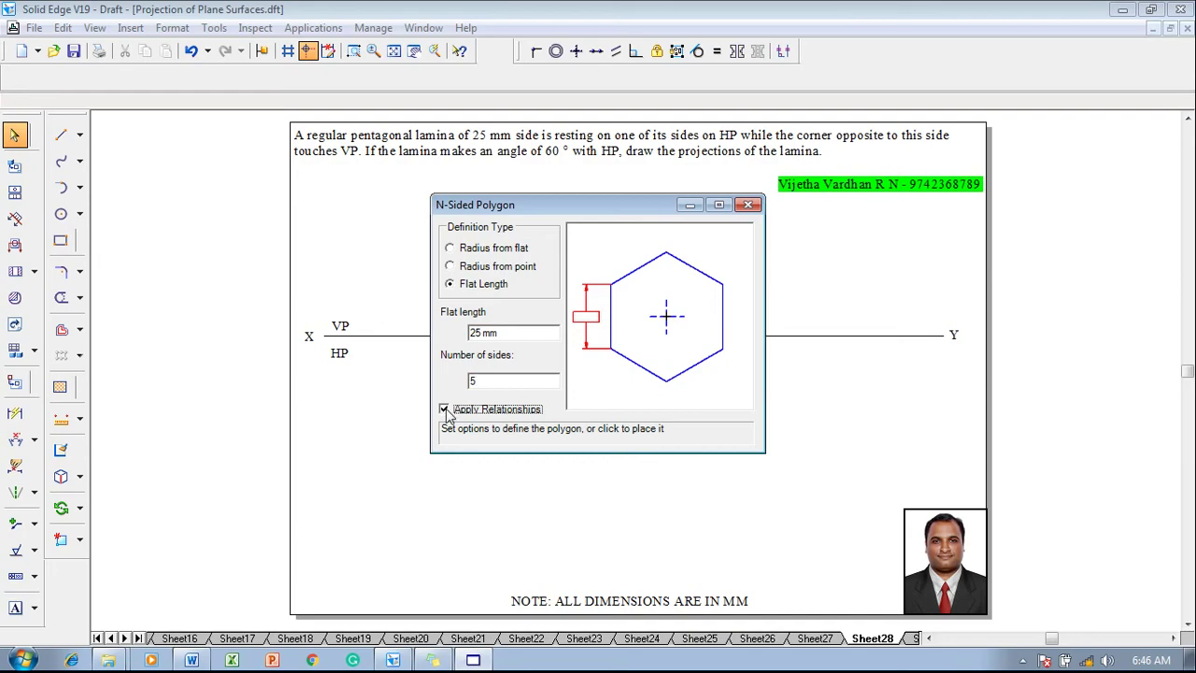
{"action": "left_click", "coordinate": [501, 496]}
Move the pentagon just below XY, thicken its edges, and dimension its left side 25
{"action": "key", "text": "Escape"}
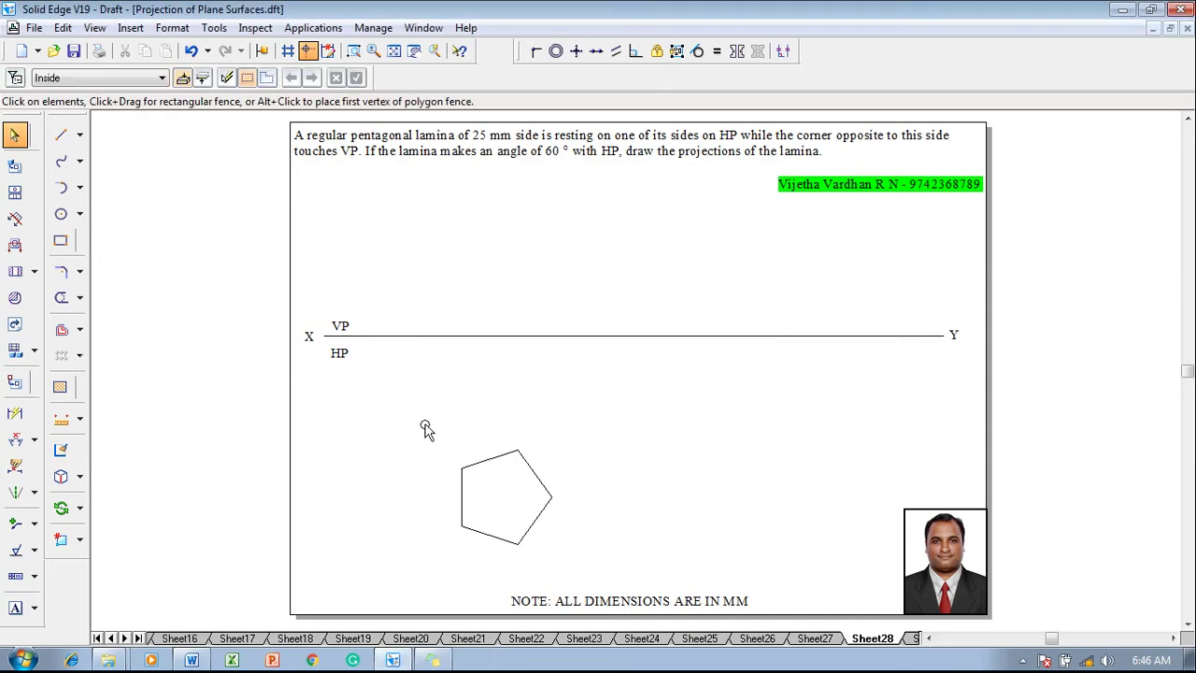
{"action": "left_click_drag", "start_coordinate": [448, 441], "coordinate": [560, 560]}
{"action": "left_click_drag", "start_coordinate": [529, 520], "coordinate": [462, 435]}
{"action": "left_click", "coordinate": [164, 80]}
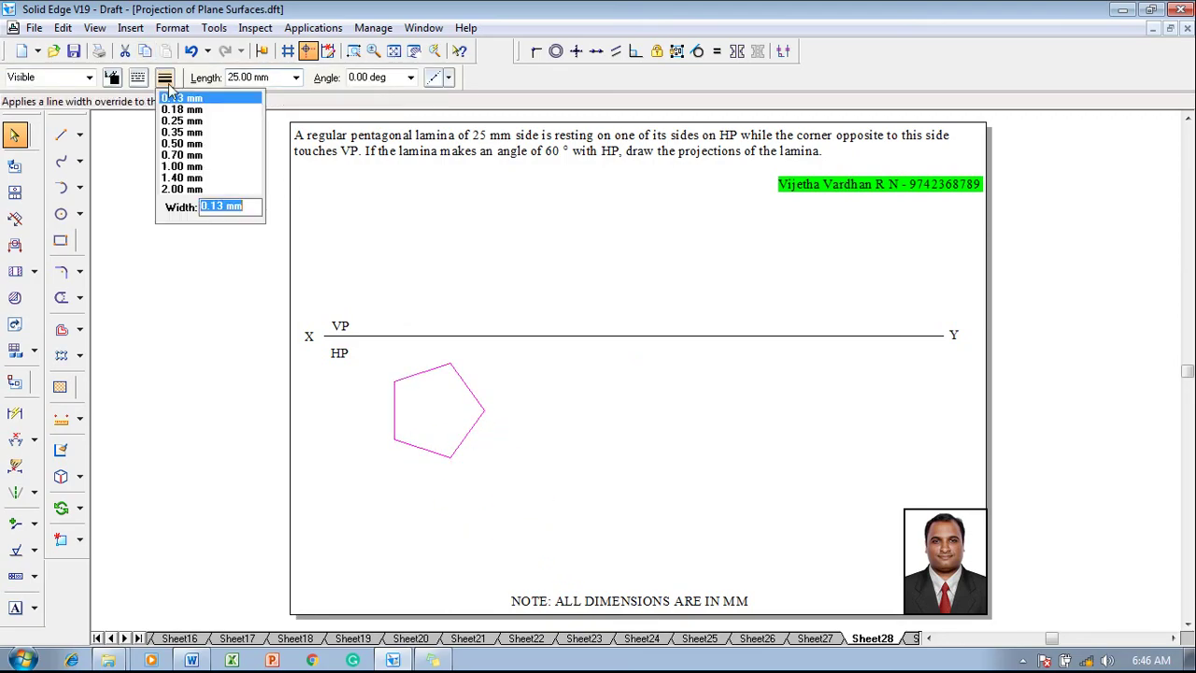
{"action": "left_click", "coordinate": [187, 147]}
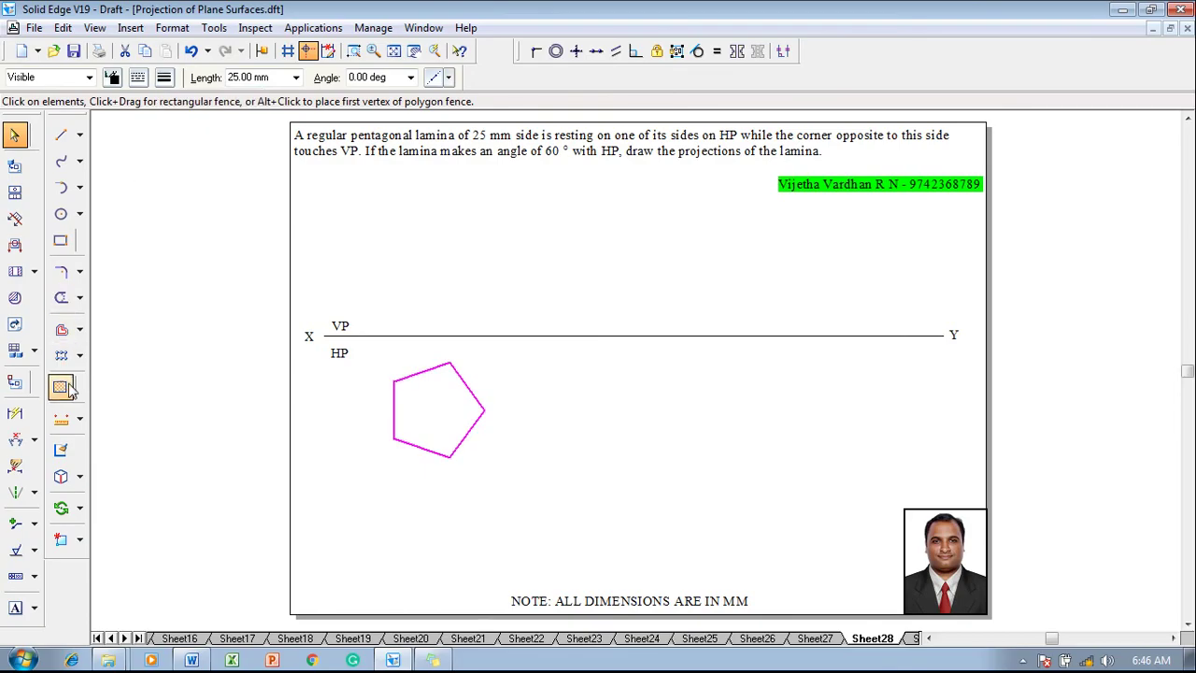
{"action": "left_click", "coordinate": [15, 413]}
{"action": "left_click", "coordinate": [394, 404]}
{"action": "left_click", "coordinate": [372, 408]}
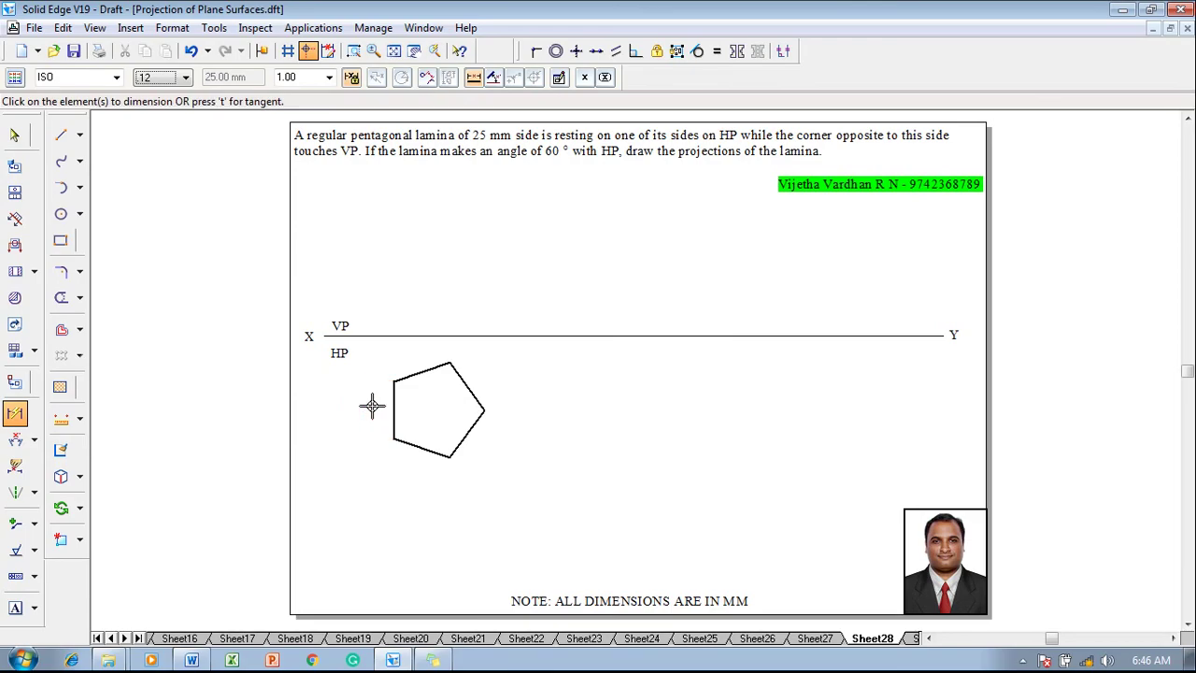
Draw thin projectors from the top-left, bottom and right corners up to XY
{"action": "left_click", "coordinate": [61, 135]}
{"action": "left_click", "coordinate": [164, 77]}
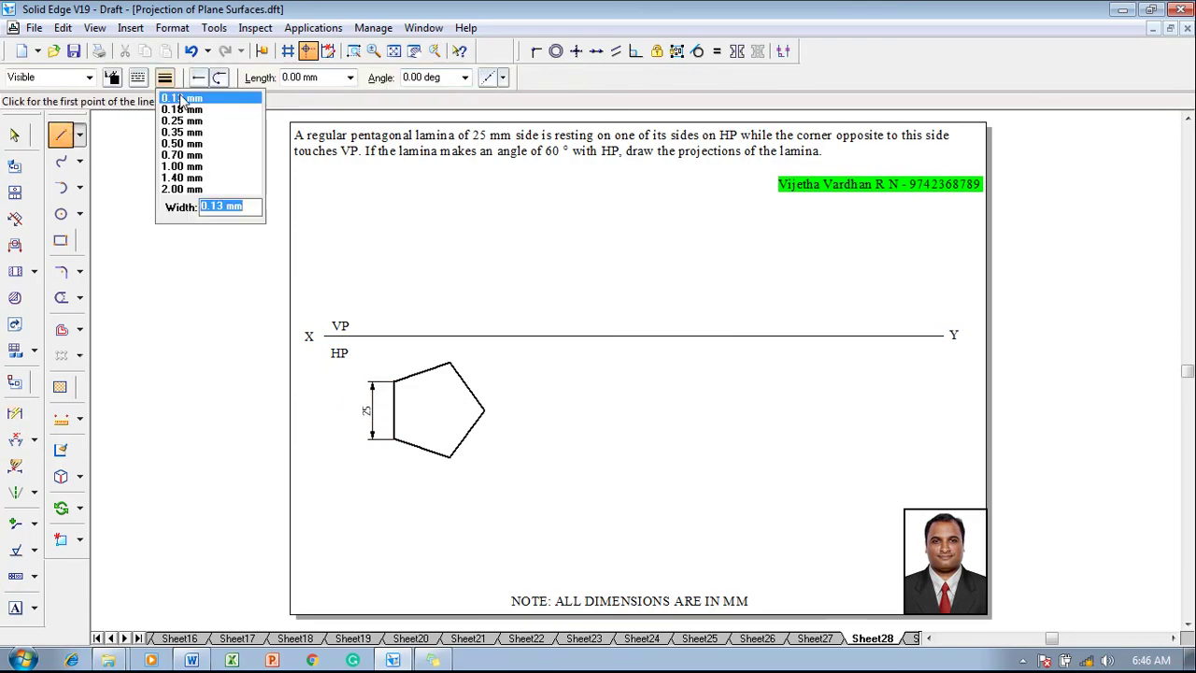
{"action": "left_click", "coordinate": [191, 120]}
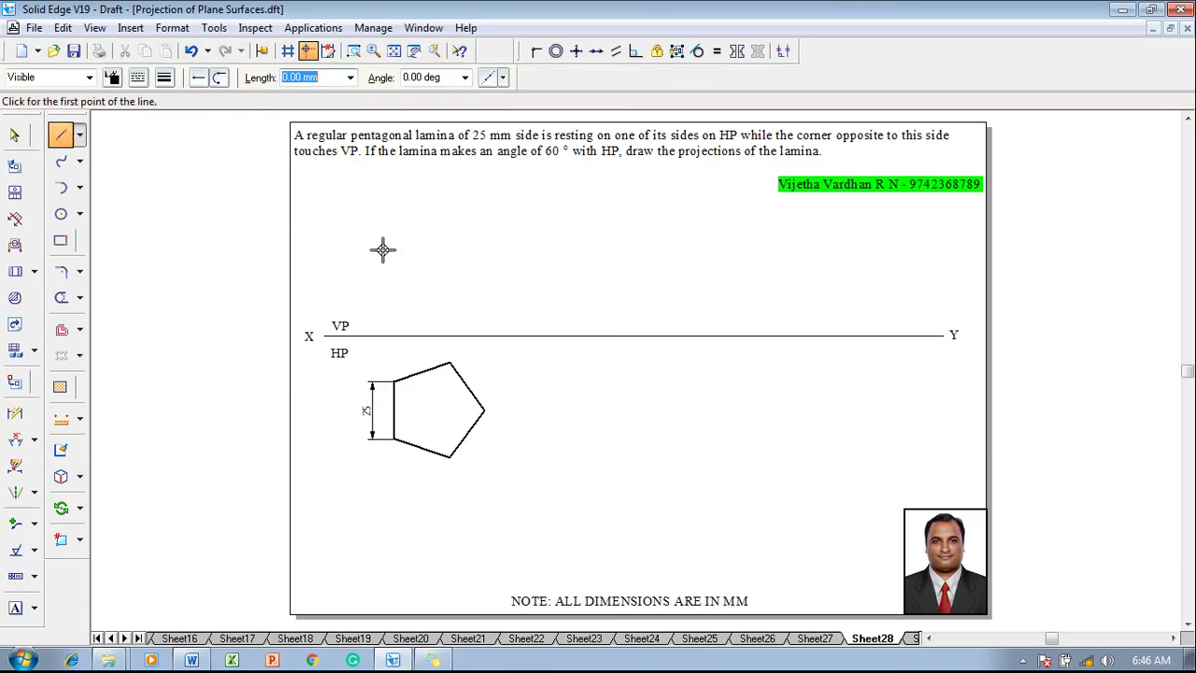
{"action": "left_click", "coordinate": [394, 381]}
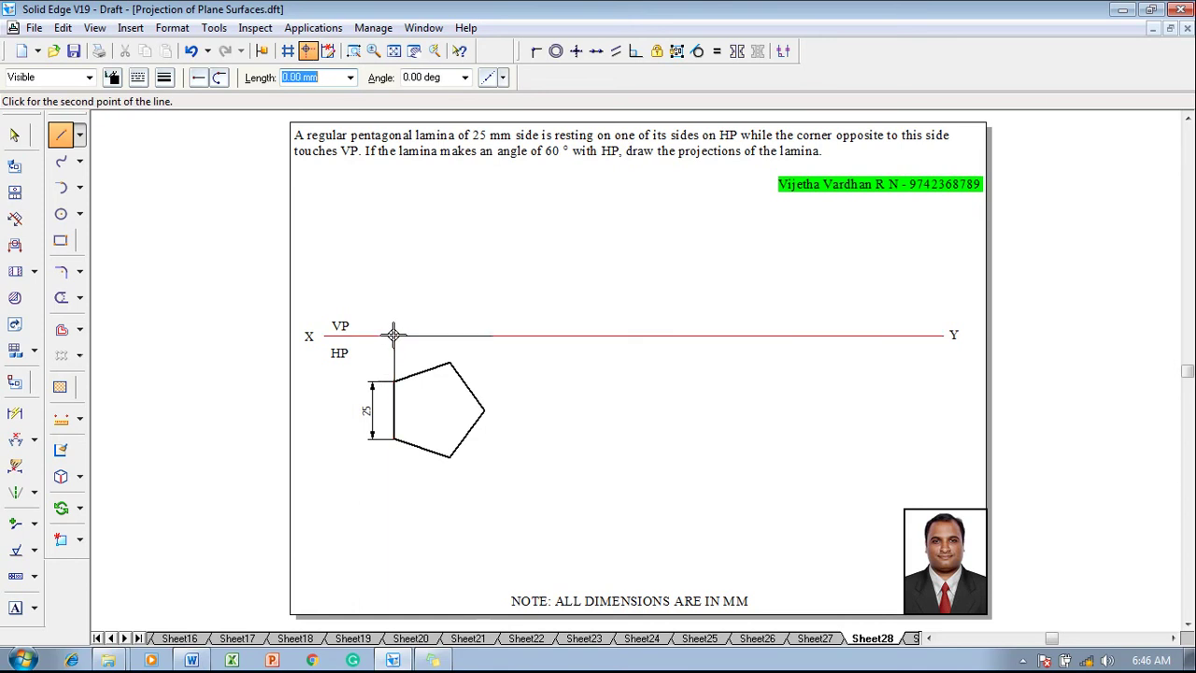
{"action": "left_click", "coordinate": [394, 336]}
{"action": "left_click", "coordinate": [450, 456]}
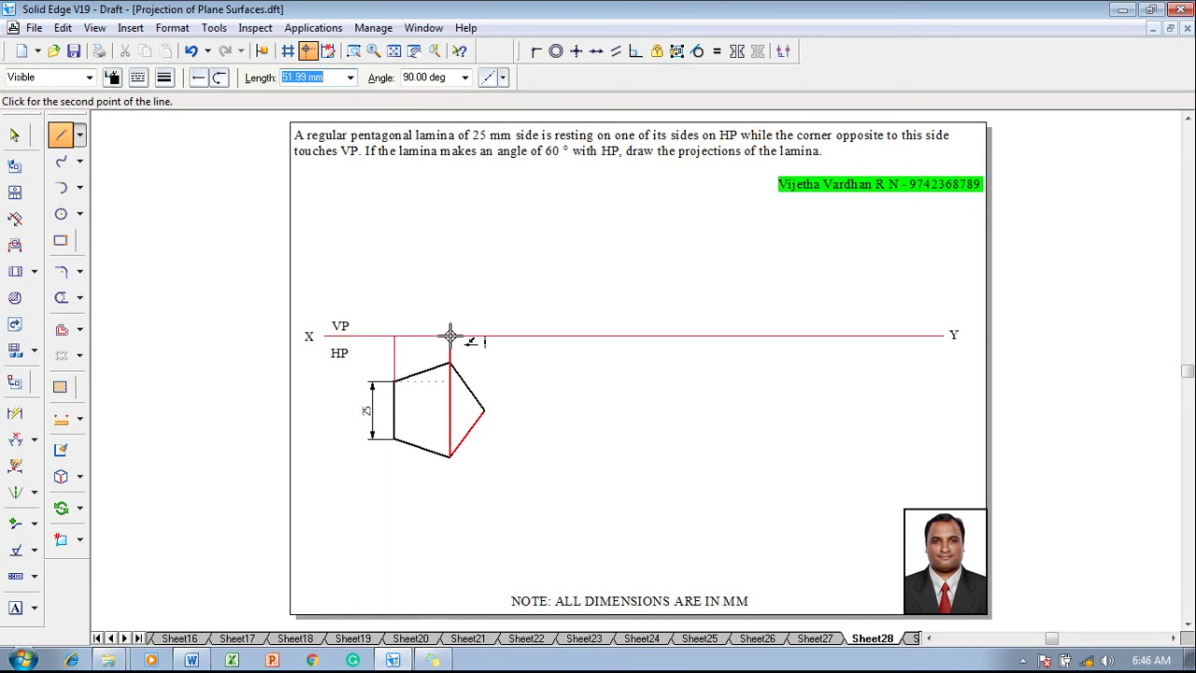
{"action": "left_click", "coordinate": [449, 335]}
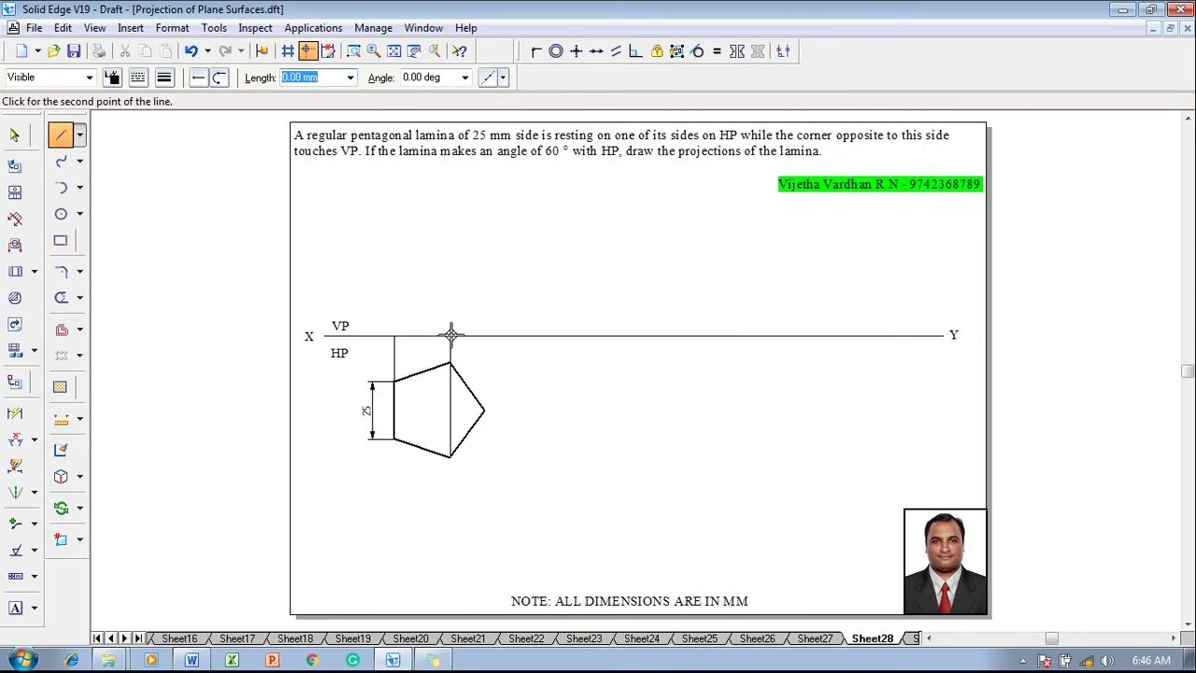
{"action": "left_click", "coordinate": [484, 409]}
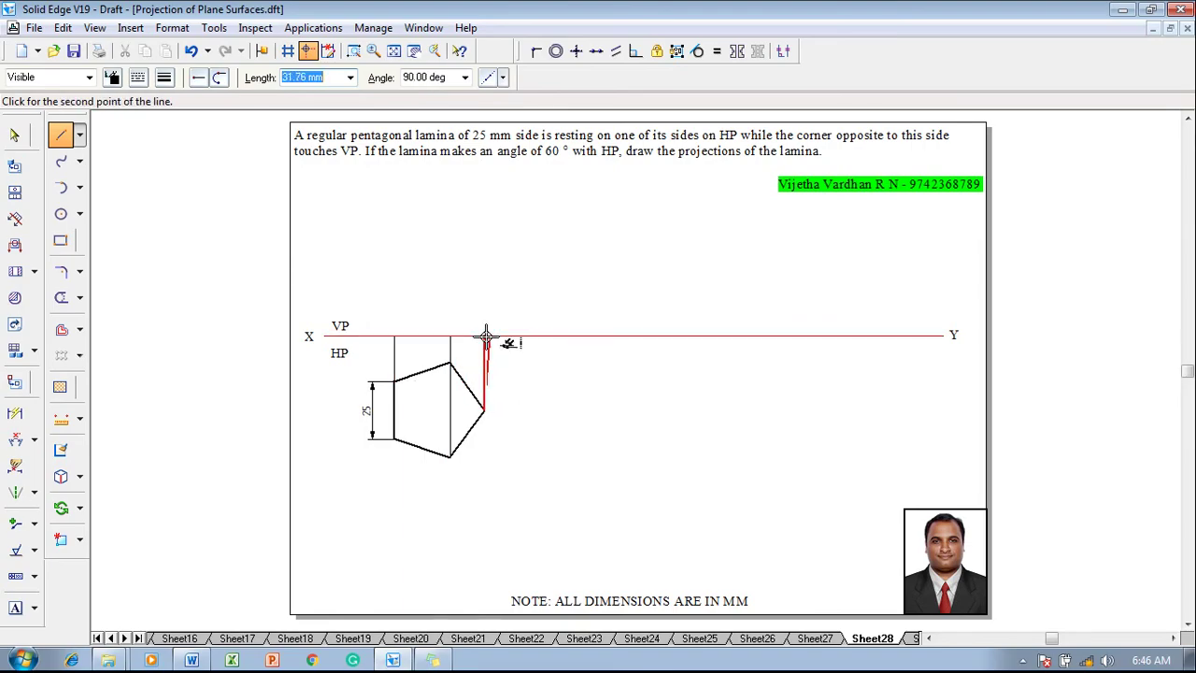
{"action": "left_click", "coordinate": [484, 335]}
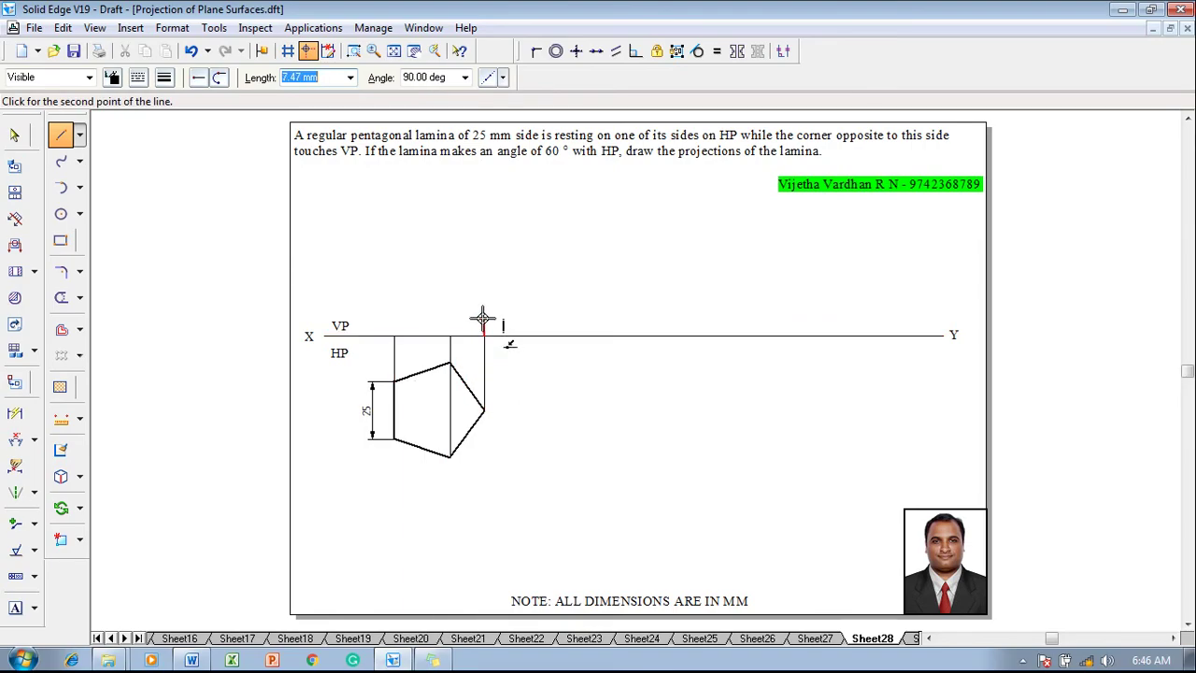
Draw a thick segment along XY spanning the three projectors
{"action": "left_click", "coordinate": [165, 78]}
{"action": "left_click", "coordinate": [182, 140]}
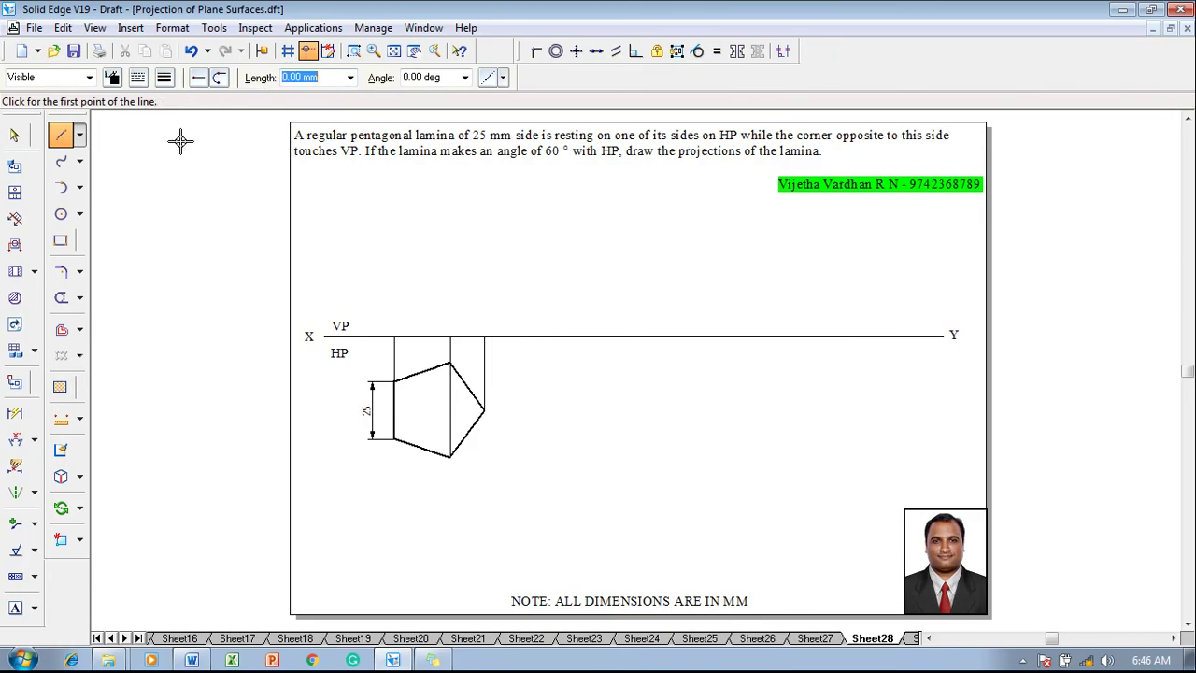
{"action": "left_click", "coordinate": [394, 335]}
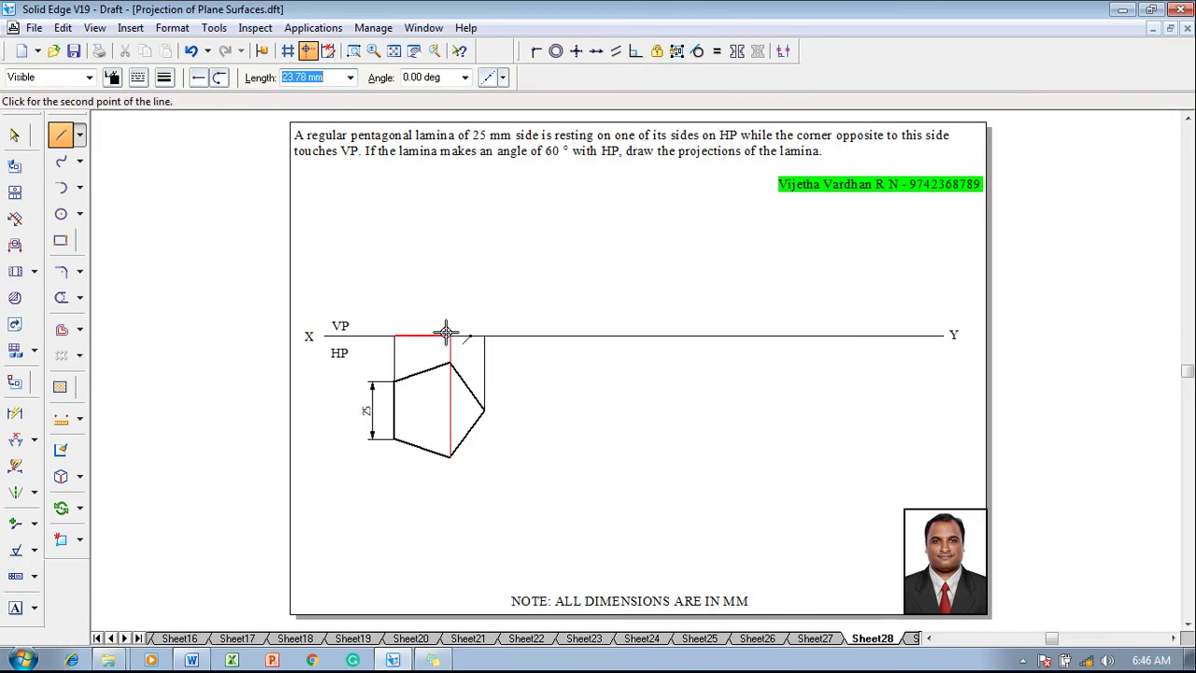
{"action": "left_click", "coordinate": [450, 335]}
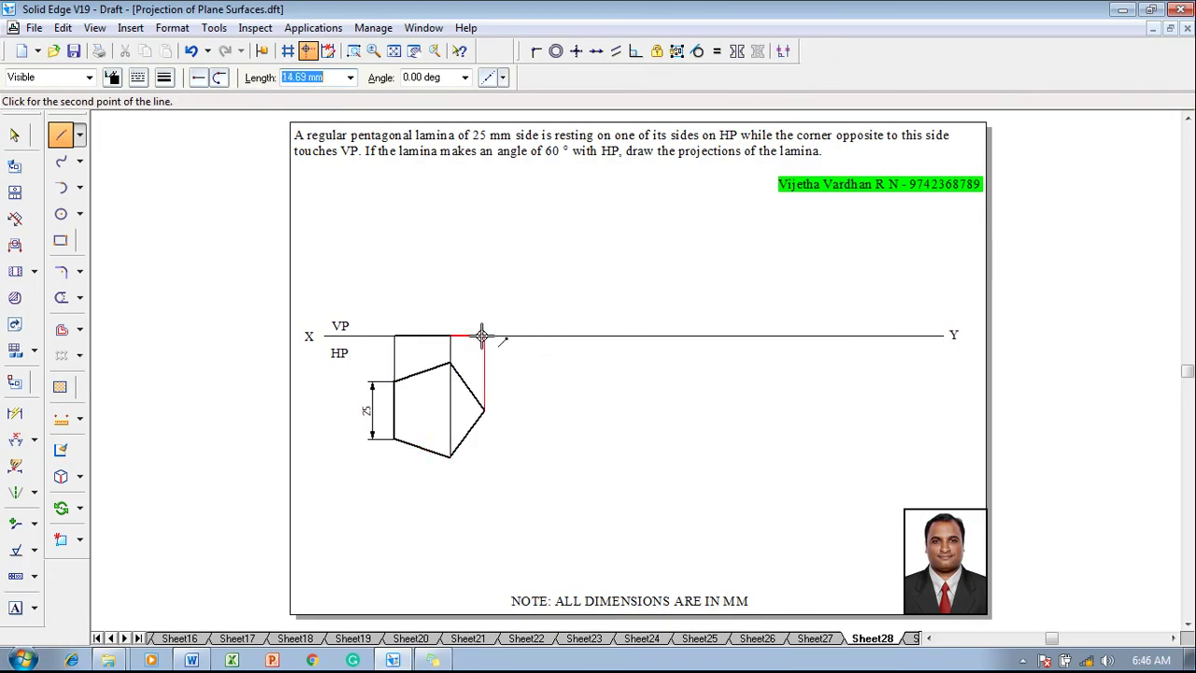
{"action": "left_click", "coordinate": [484, 335]}
{"action": "right_click", "coordinate": [447, 280]}
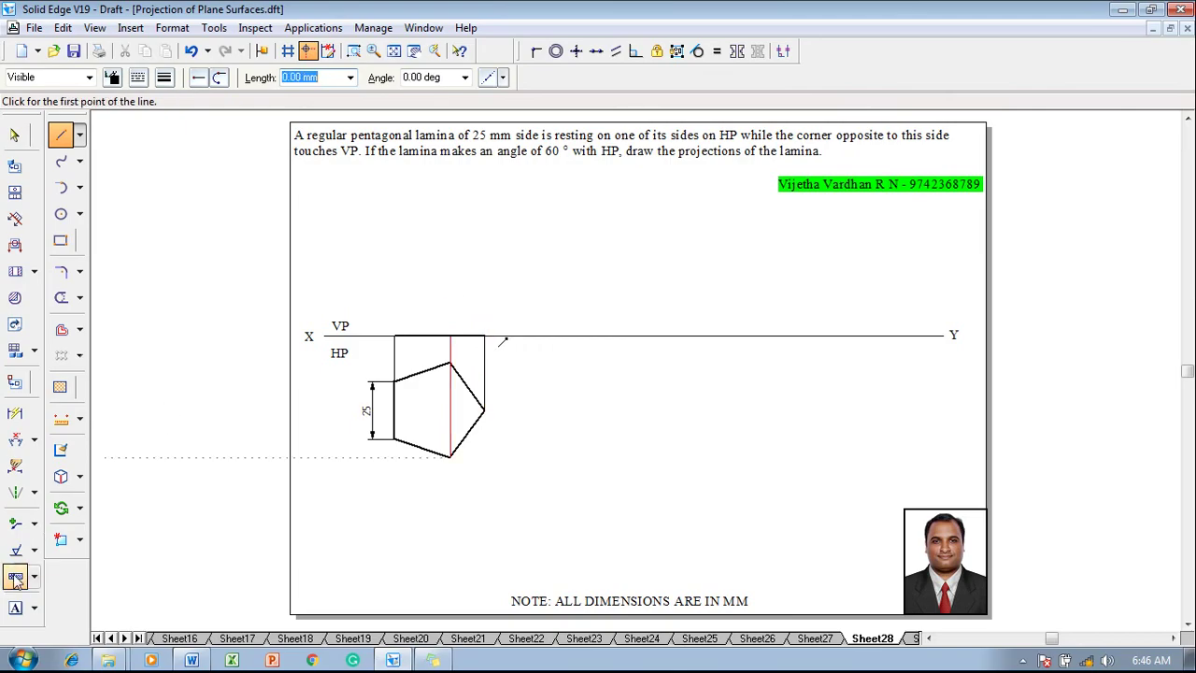
Letter the pentagon's corners a, b, c, d and e
{"action": "left_click", "coordinate": [15, 607]}
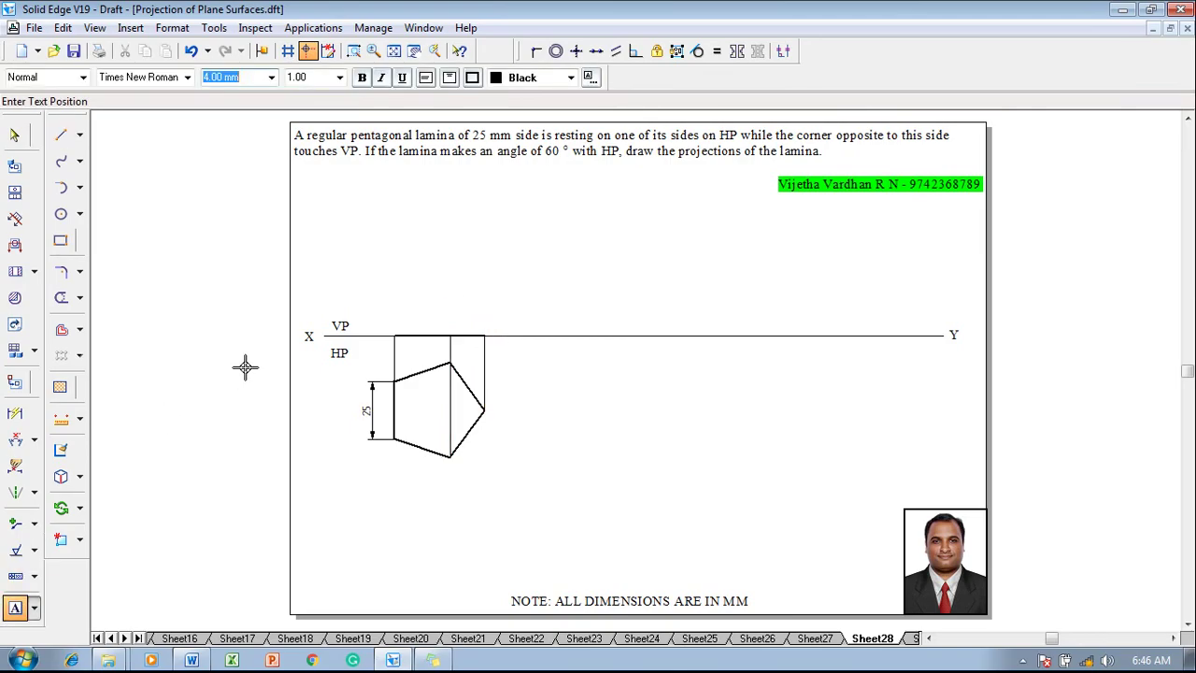
{"action": "left_click", "coordinate": [383, 363]}
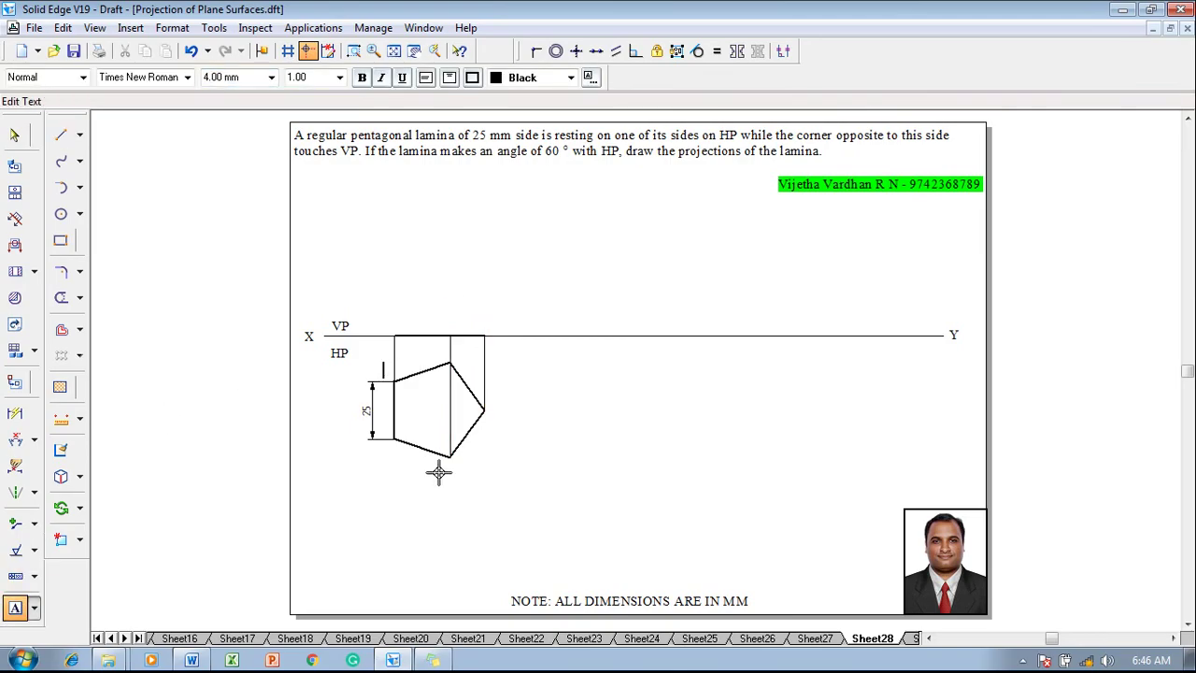
{"action": "type", "text": "a"}
{"action": "key", "text": "BackSpace"}
{"action": "left_click", "coordinate": [381, 445]}
{"action": "type", "text": "b"}
{"action": "left_click", "coordinate": [444, 465]}
{"action": "type", "text": "c"}
{"action": "left_click", "coordinate": [486, 407]}
{"action": "type", "text": "d"}
{"action": "left_click", "coordinate": [452, 347]}
{"action": "type", "text": "e"}
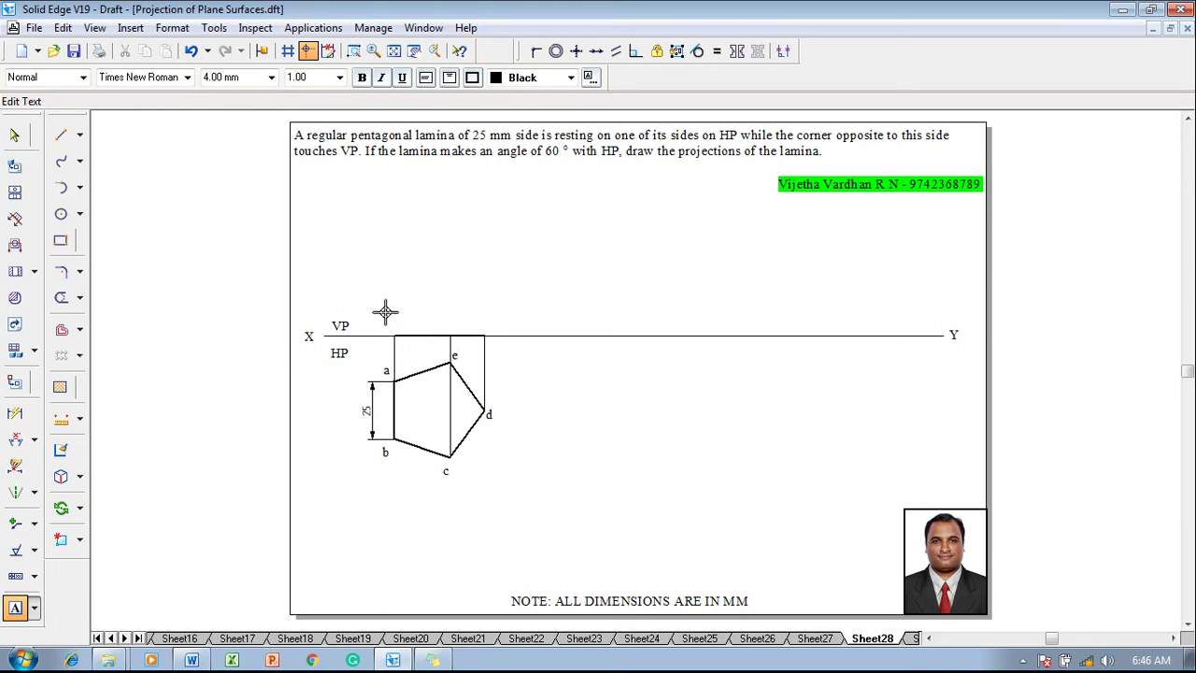
Add the front-view label b'(a') c'(e') d' above XY
{"action": "left_click", "coordinate": [386, 313]}
{"action": "type", "text": "b'(a"}
{"action": "type", "text": ")"}
{"action": "key", "text": "Escape"}
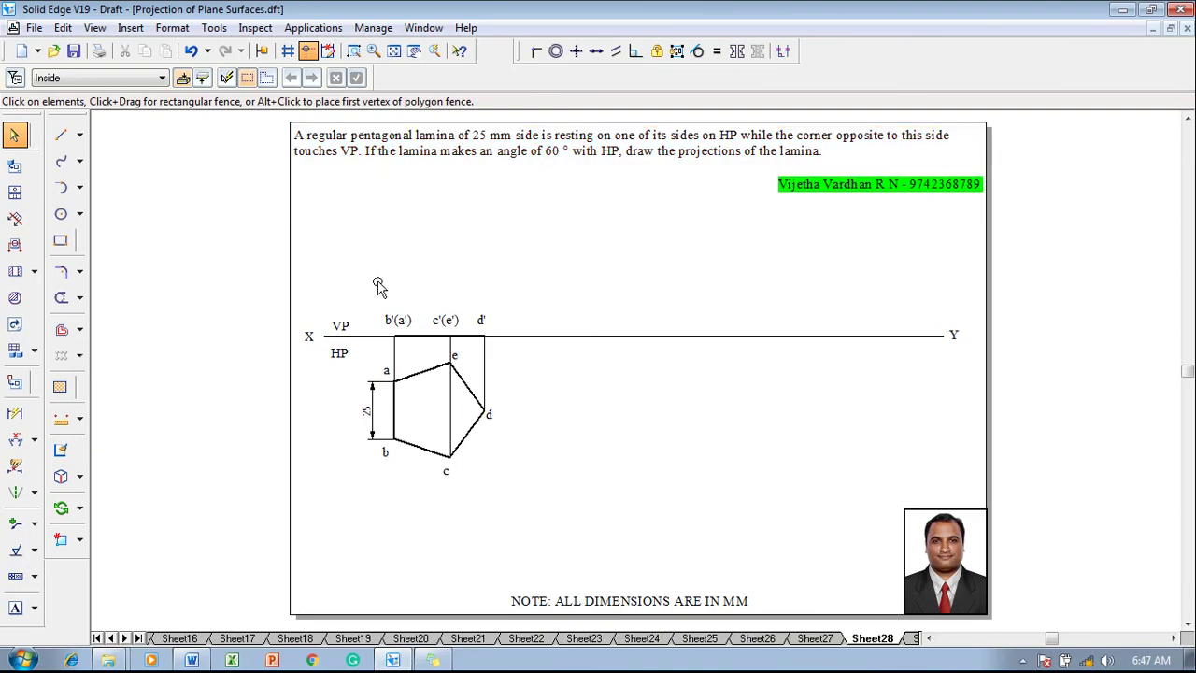
Move a copy of the front-view line and its labels to the right along XY
{"action": "left_click_drag", "start_coordinate": [376, 296], "coordinate": [505, 368]}
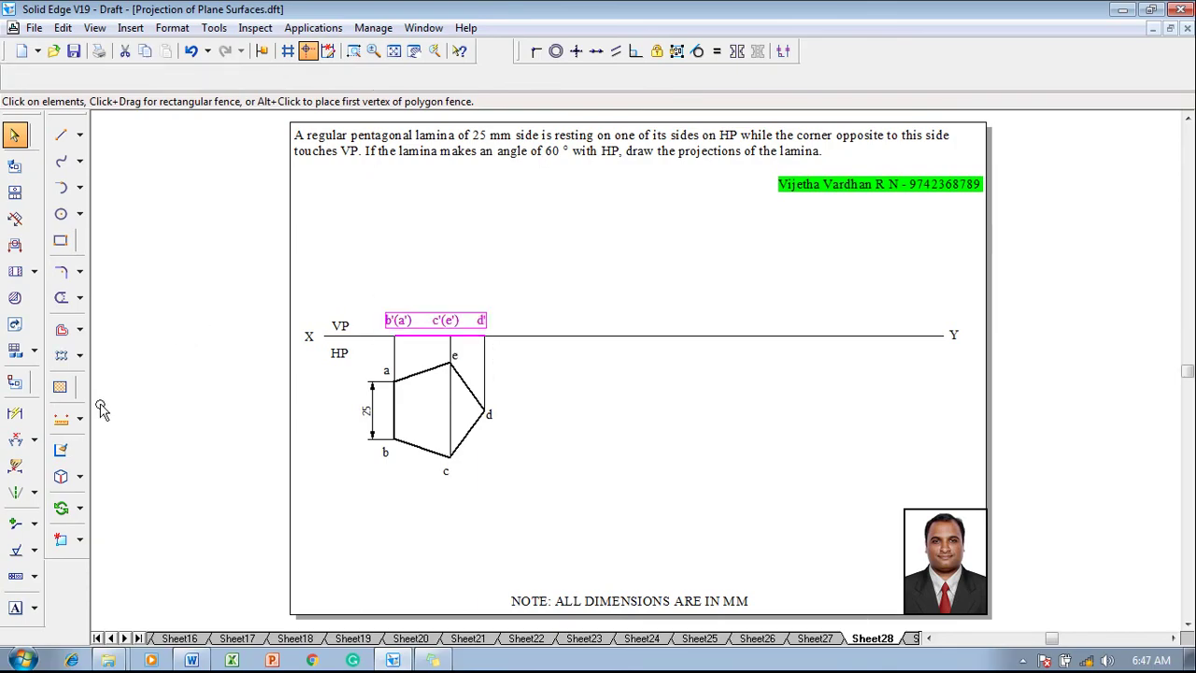
{"action": "left_click", "coordinate": [81, 509]}
{"action": "left_click", "coordinate": [94, 507]}
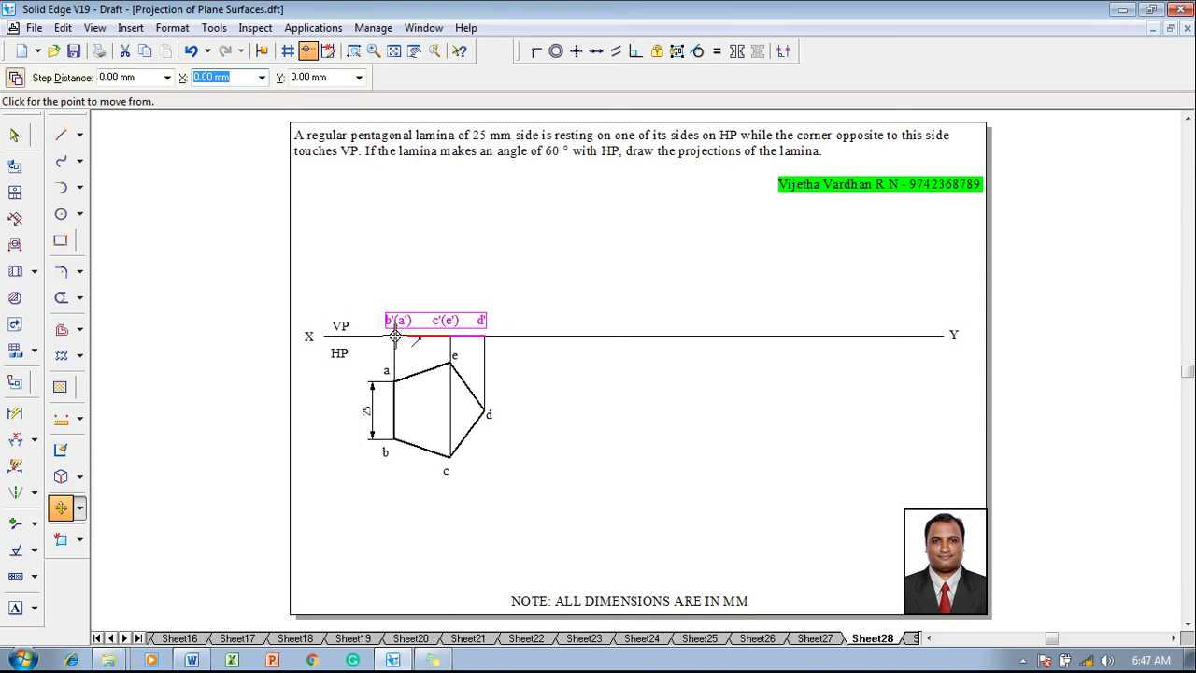
{"action": "left_click_drag", "start_coordinate": [396, 334], "coordinate": [567, 336]}
{"action": "left_click", "coordinate": [567, 336]}
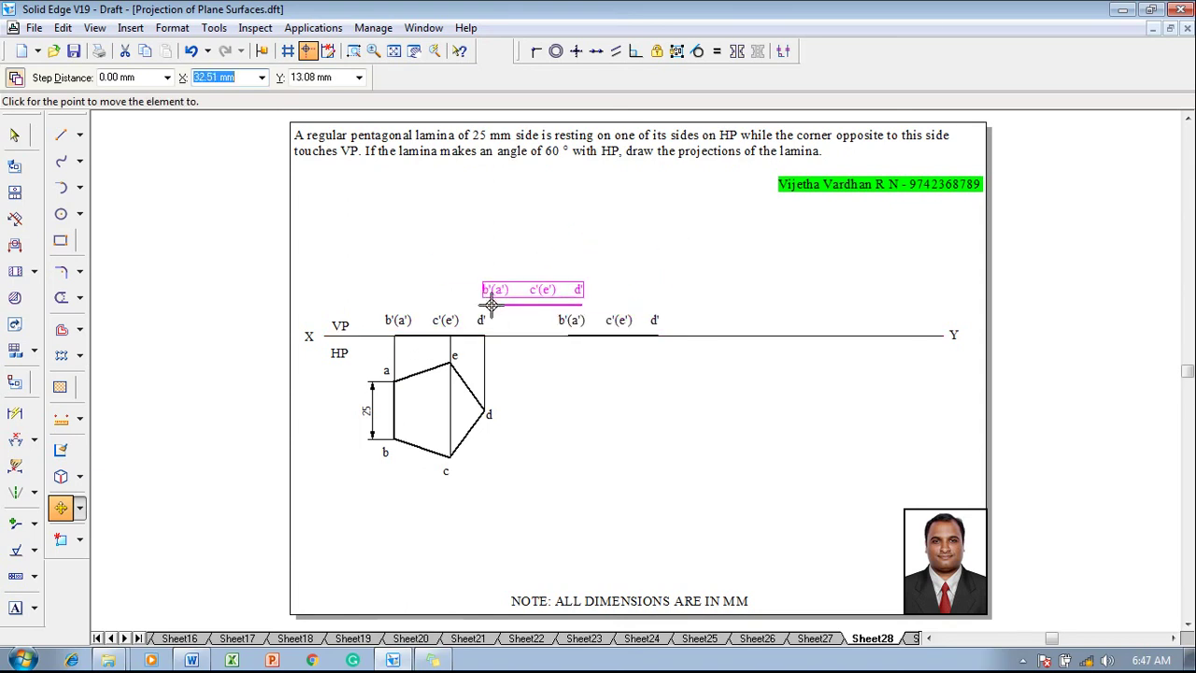
Rotate the copied edge view 60° about b'(a') on XY
{"action": "left_click", "coordinate": [80, 509]}
{"action": "left_click", "coordinate": [103, 528]}
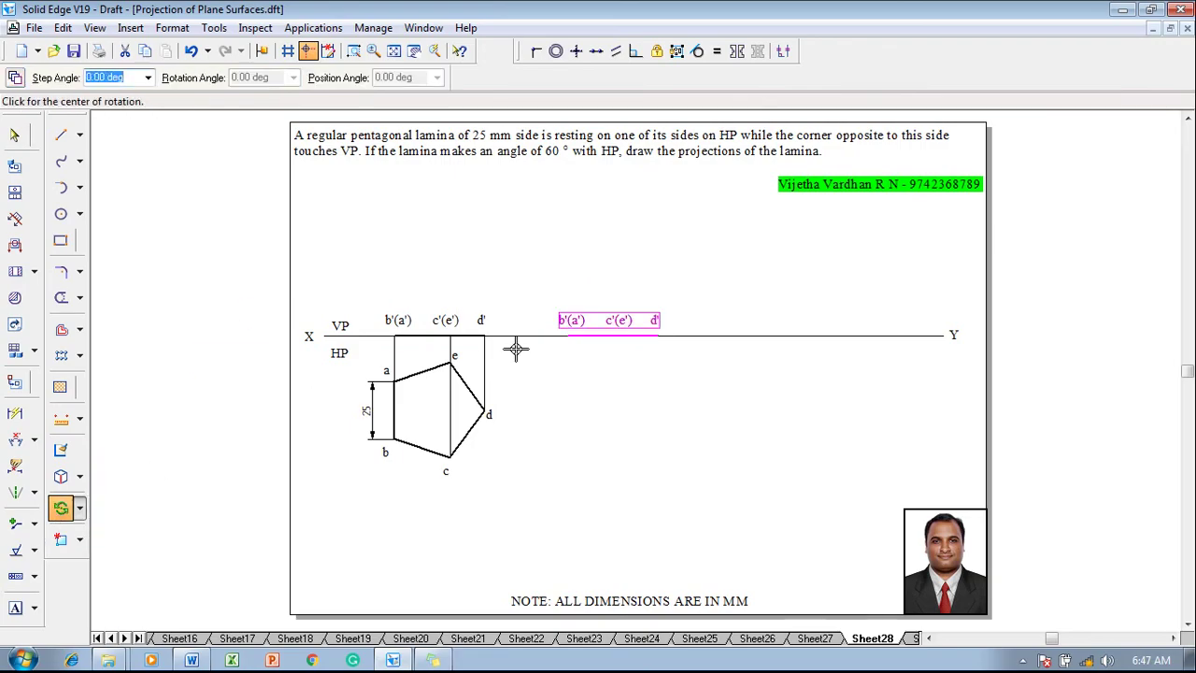
{"action": "left_click", "coordinate": [567, 337]}
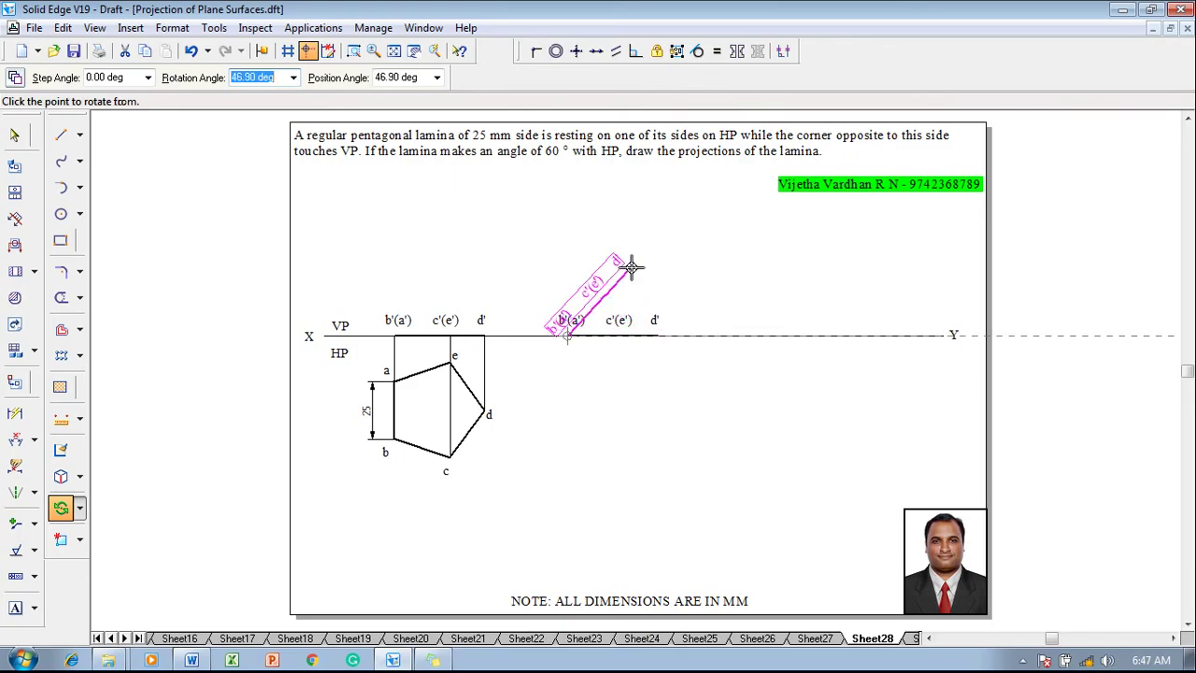
{"action": "type", "text": "60"}
{"action": "key", "text": "Return"}
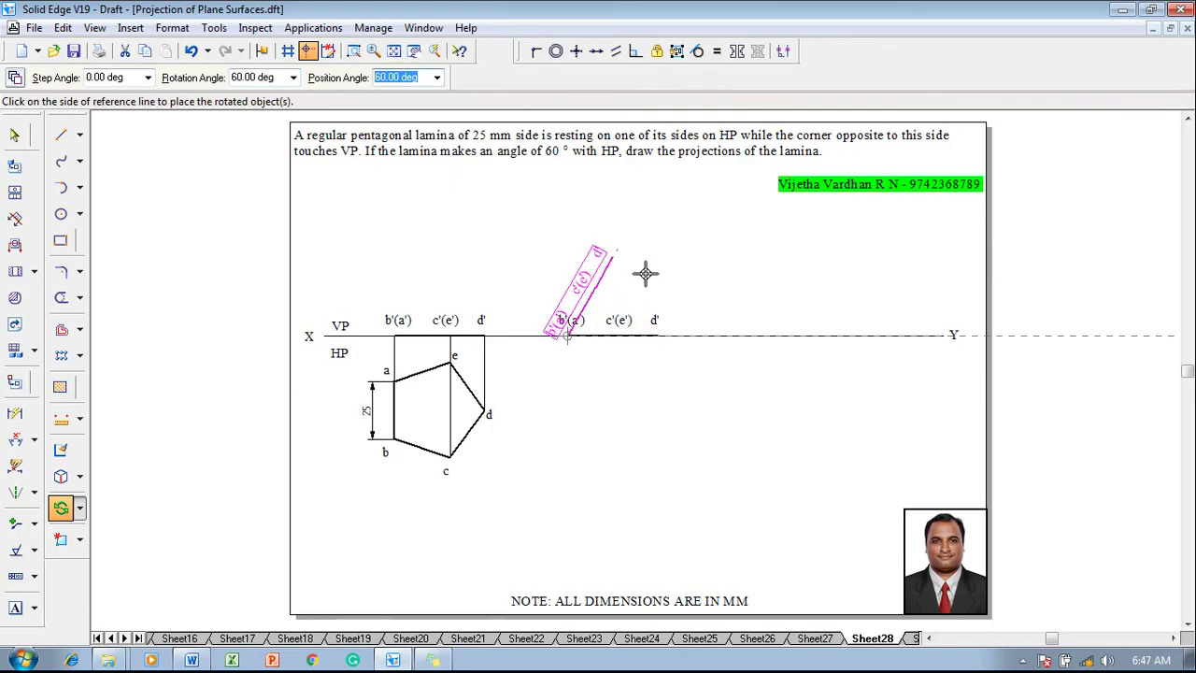
{"action": "left_click", "coordinate": [645, 273]}
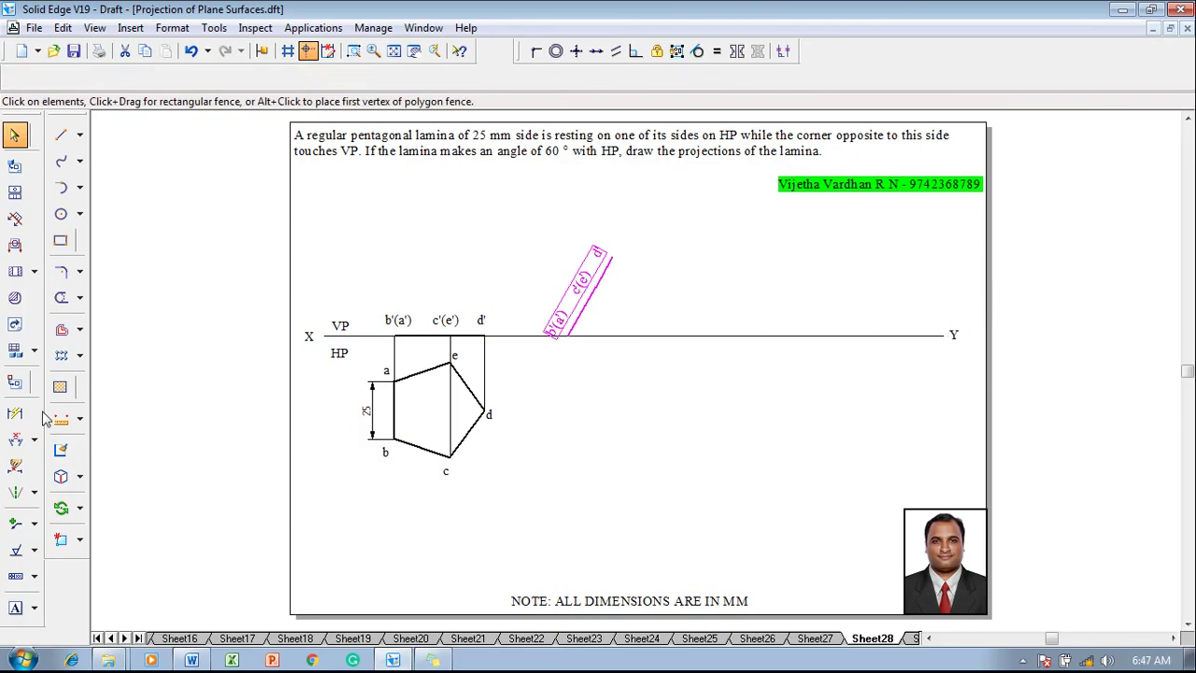
Dimension the 60° angle between the inclined edge view and XY
{"action": "left_click", "coordinate": [15, 438]}
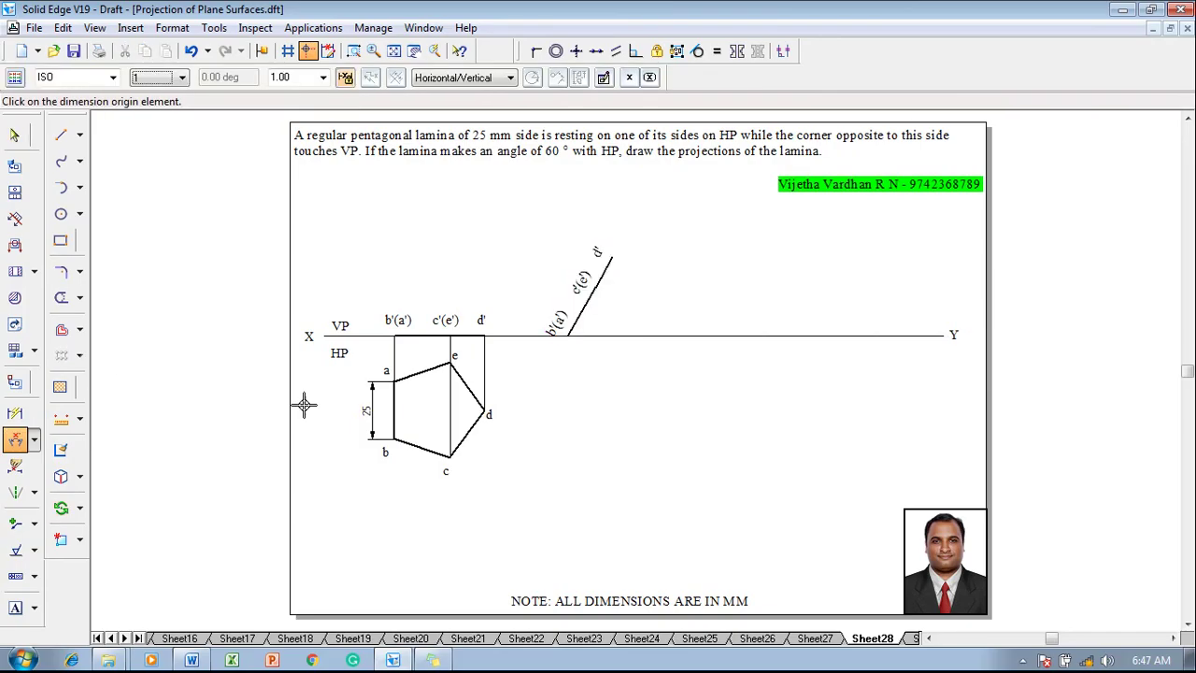
{"action": "left_click", "coordinate": [577, 319]}
{"action": "left_click", "coordinate": [588, 335]}
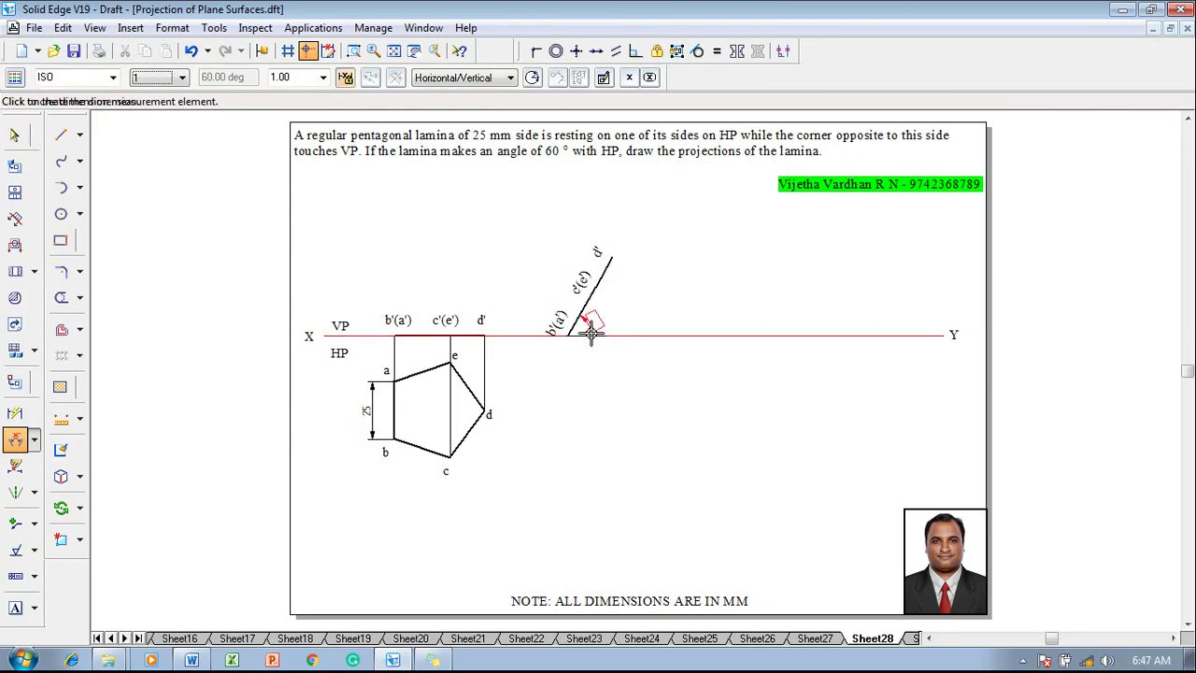
{"action": "left_click", "coordinate": [590, 331]}
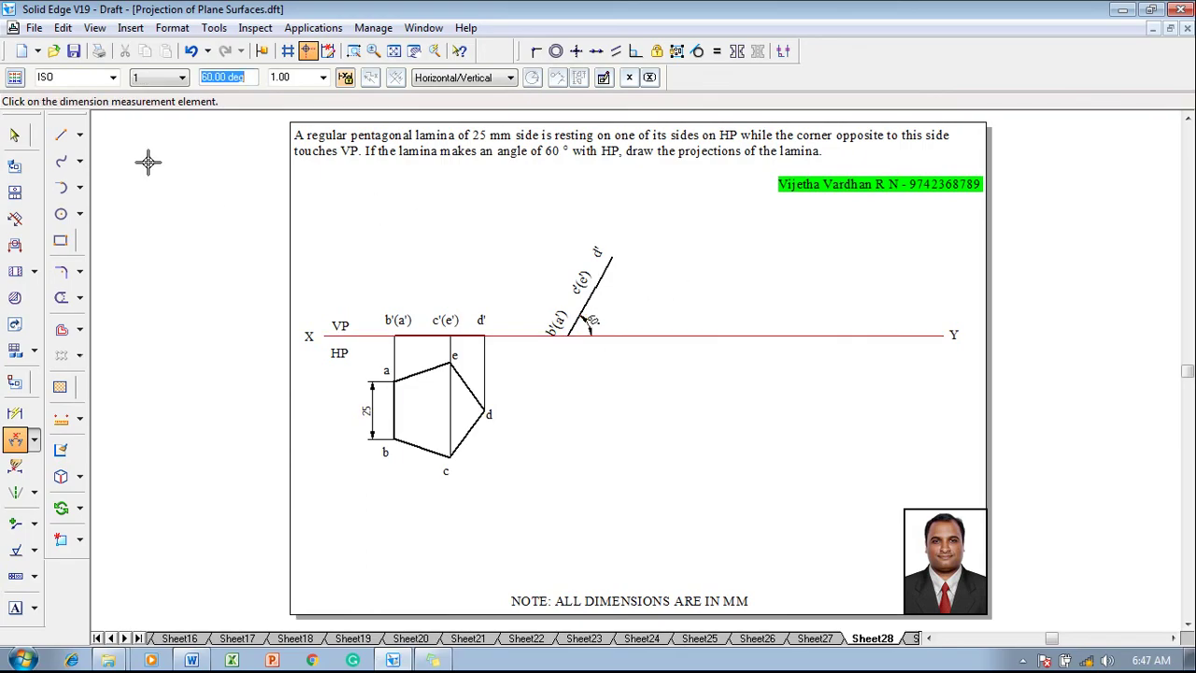
With thin lines, drop projectors from d' and c'(e') and run horizontals from d, c and e
{"action": "left_click", "coordinate": [60, 135]}
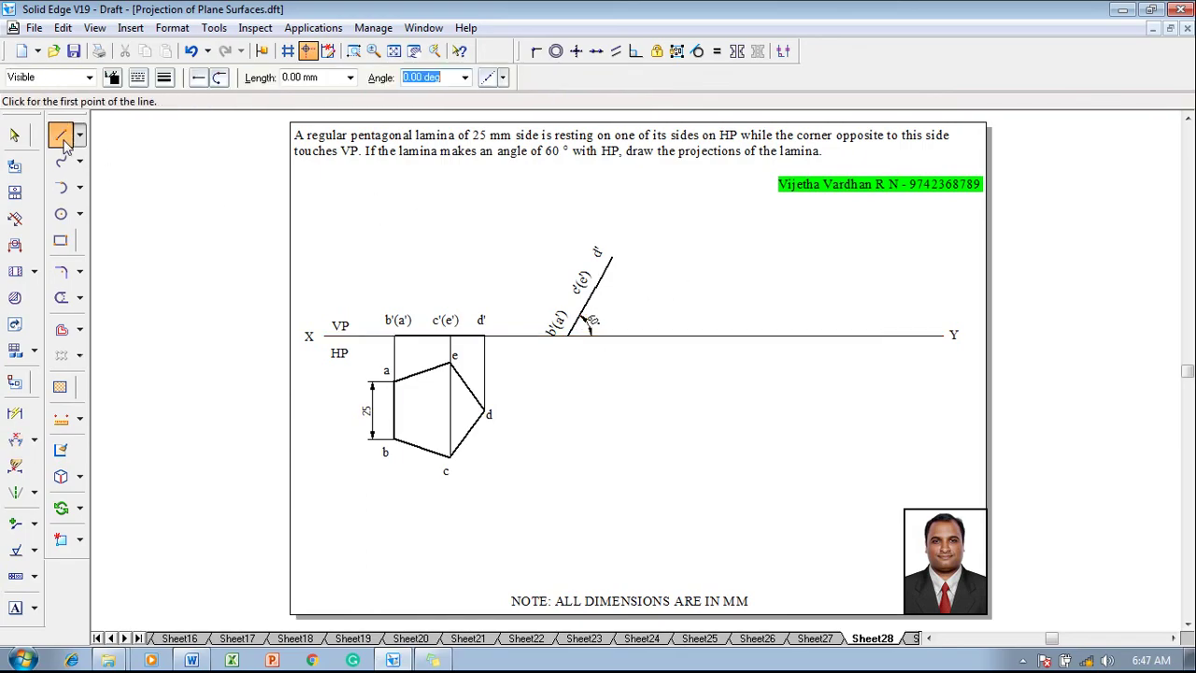
{"action": "left_click", "coordinate": [164, 78]}
{"action": "left_click", "coordinate": [178, 98]}
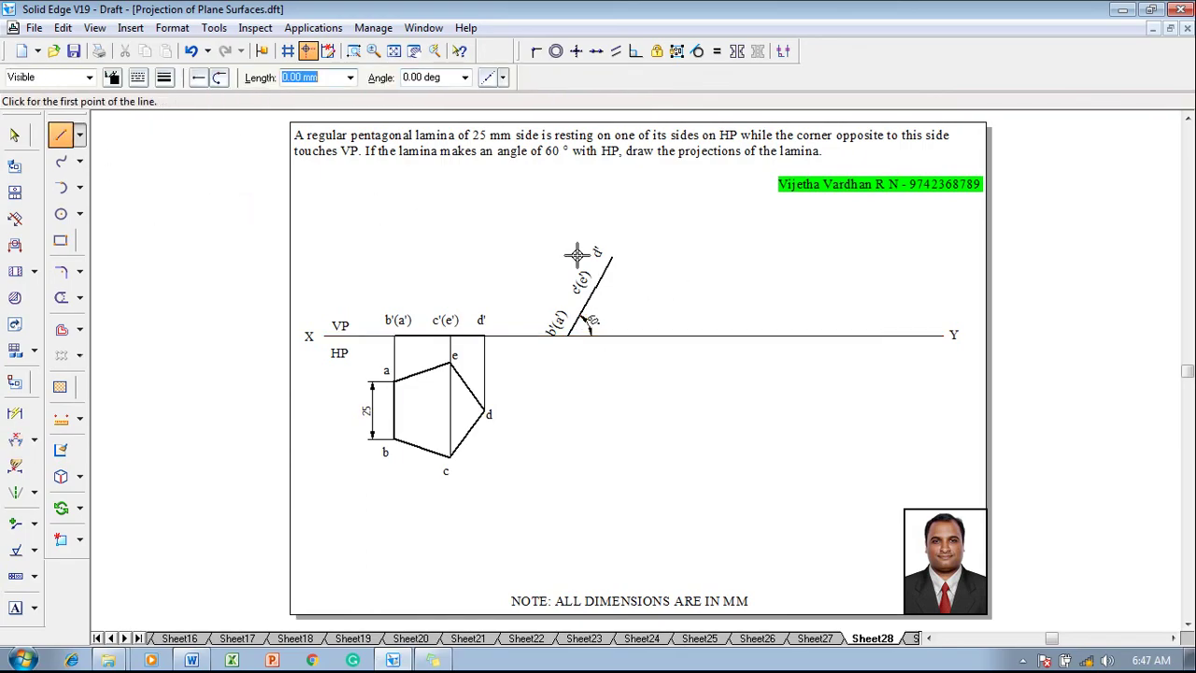
{"action": "left_click", "coordinate": [612, 257]}
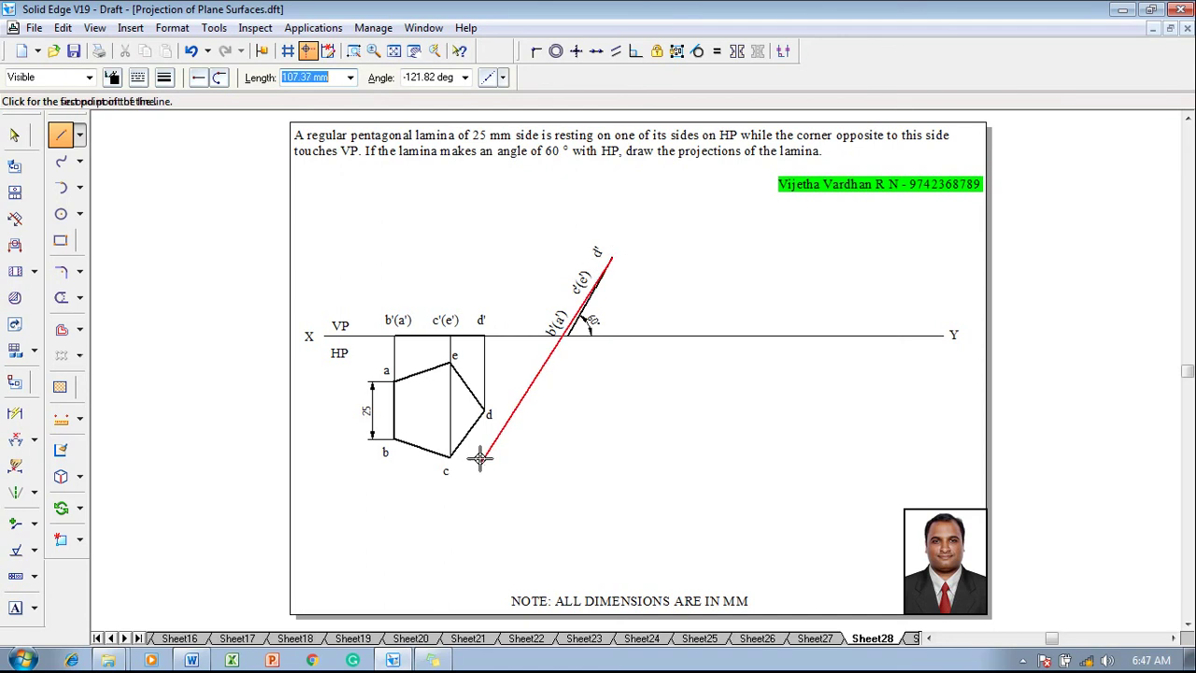
{"action": "left_click", "coordinate": [613, 408]}
{"action": "left_click", "coordinate": [485, 409]}
{"action": "left_click", "coordinate": [568, 334]}
{"action": "left_click", "coordinate": [595, 289]}
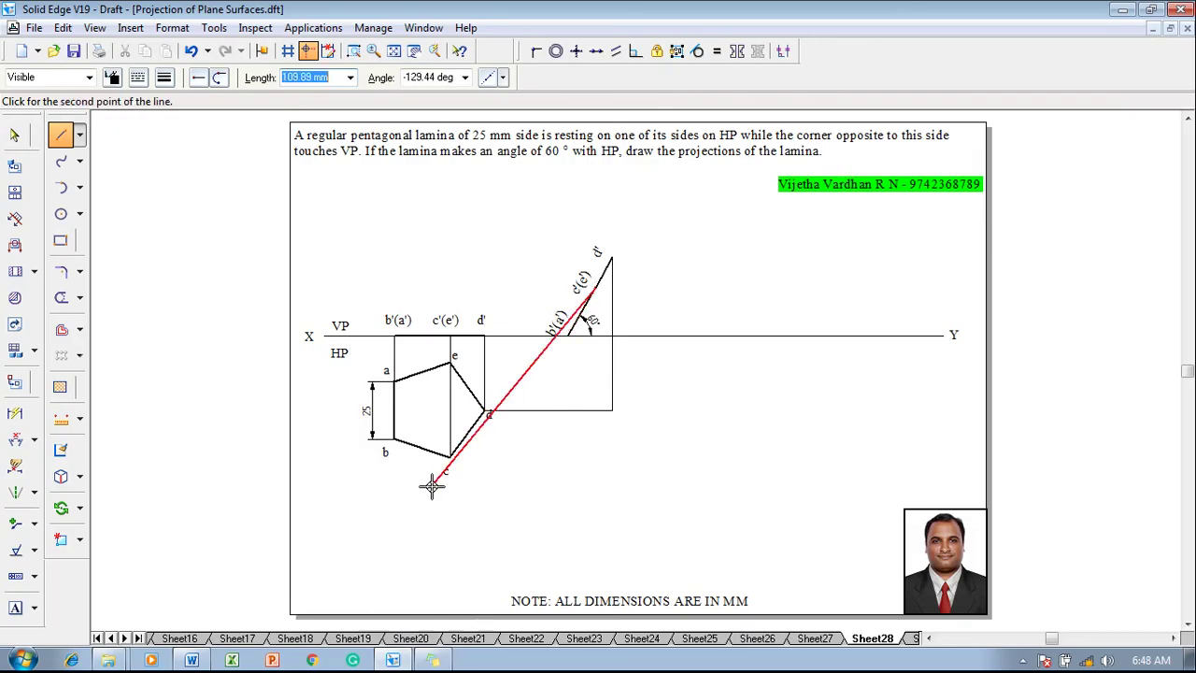
{"action": "left_click", "coordinate": [595, 458]}
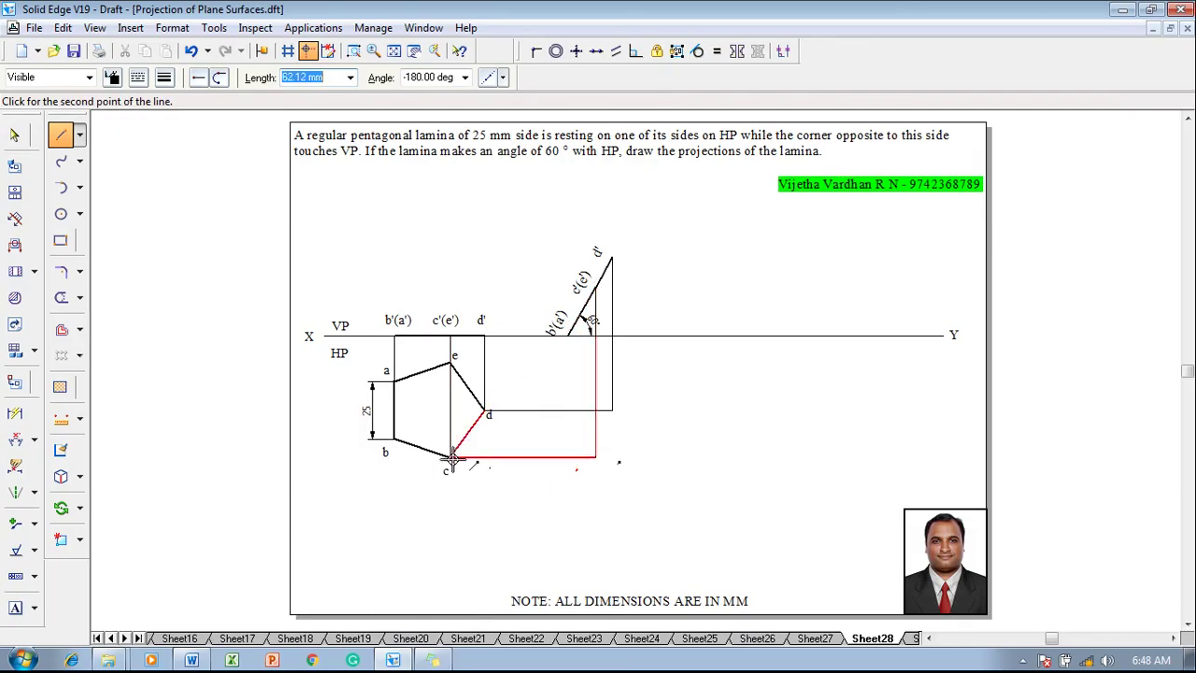
{"action": "left_click", "coordinate": [450, 457]}
{"action": "left_click", "coordinate": [448, 359]}
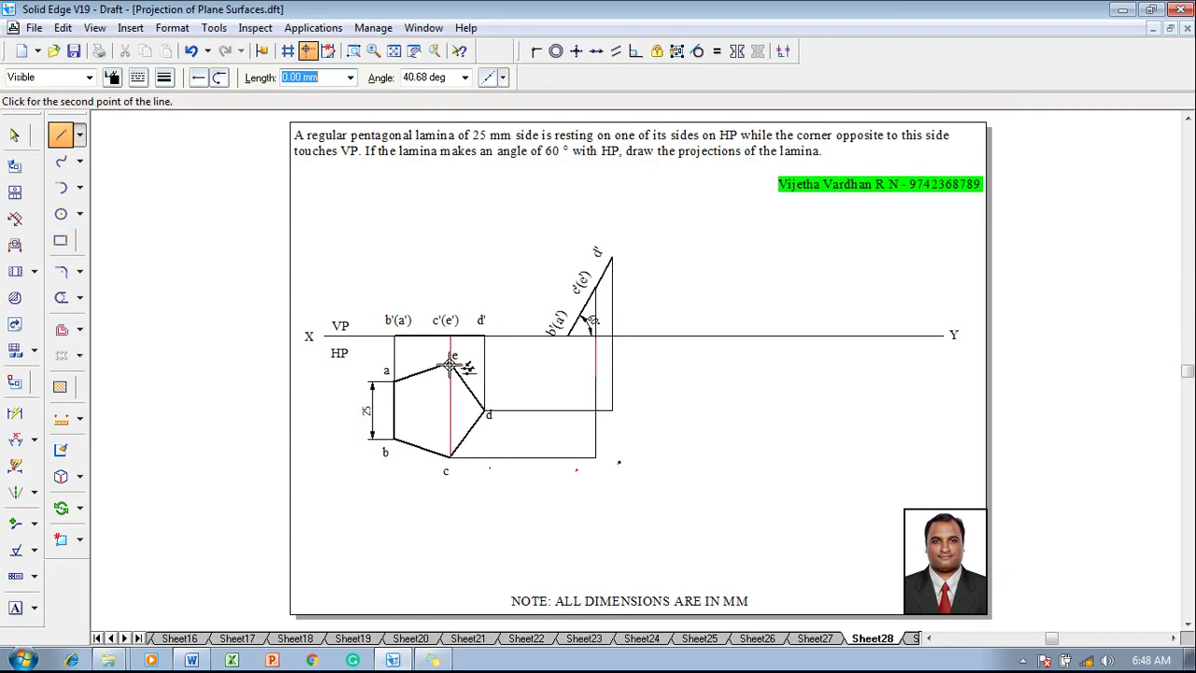
{"action": "left_click", "coordinate": [612, 363]}
{"action": "right_click", "coordinate": [581, 341]}
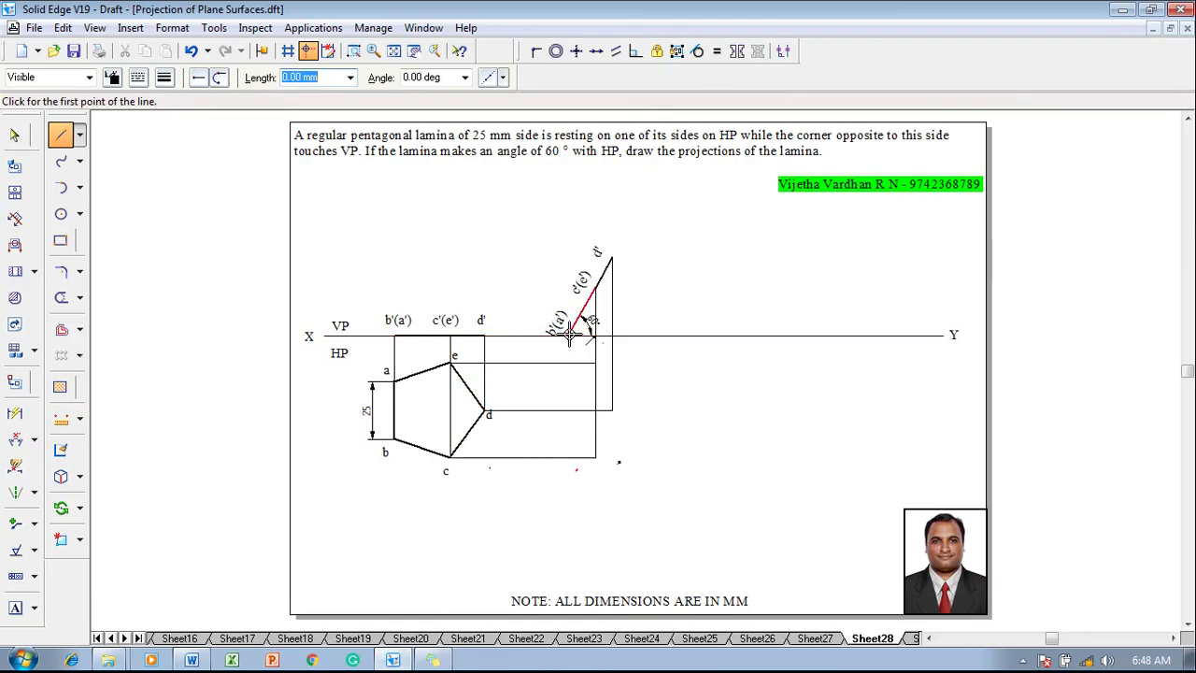
Drop a projector from b'(a') to meet the horizontal from b, and begin one from a
{"action": "left_click", "coordinate": [568, 334]}
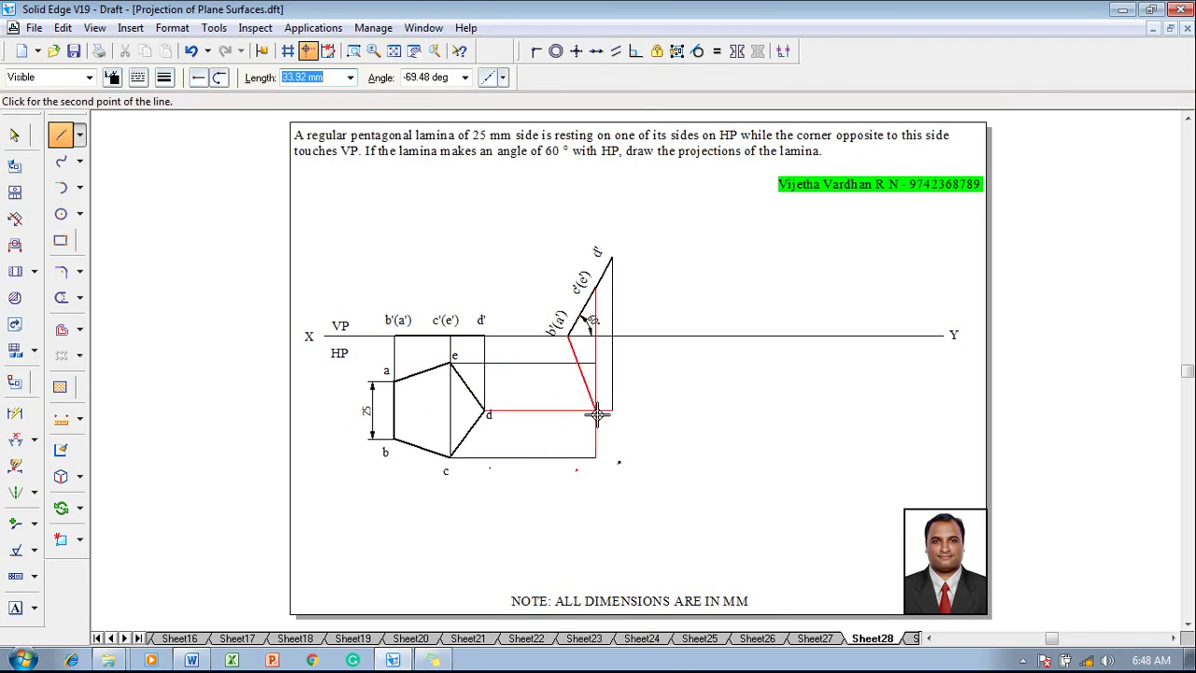
{"action": "left_click", "coordinate": [567, 437]}
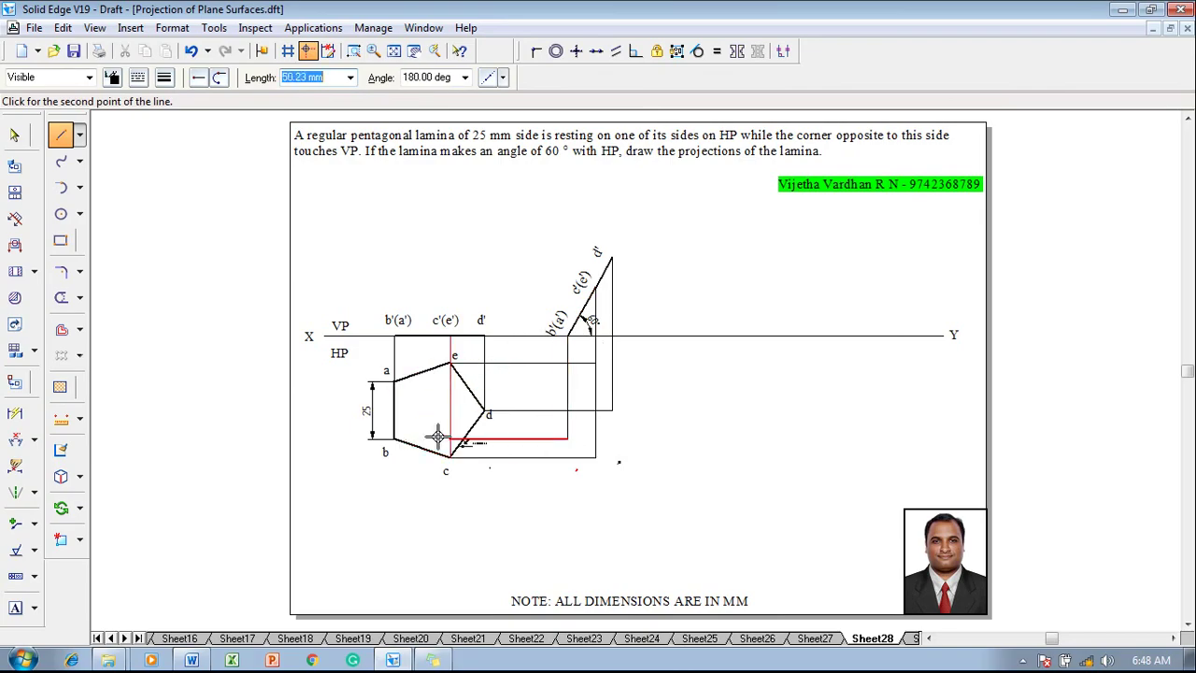
{"action": "left_click", "coordinate": [394, 437]}
{"action": "right_click", "coordinate": [401, 420]}
{"action": "left_click", "coordinate": [394, 381]}
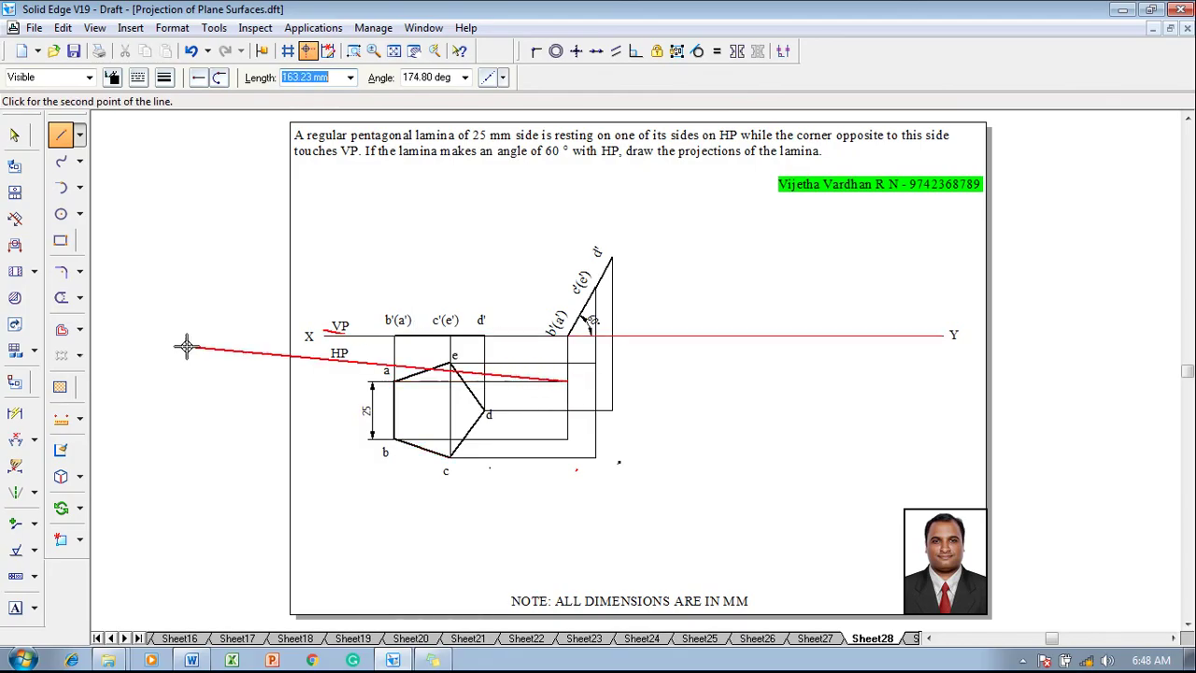
{"action": "key", "text": "Escape"}
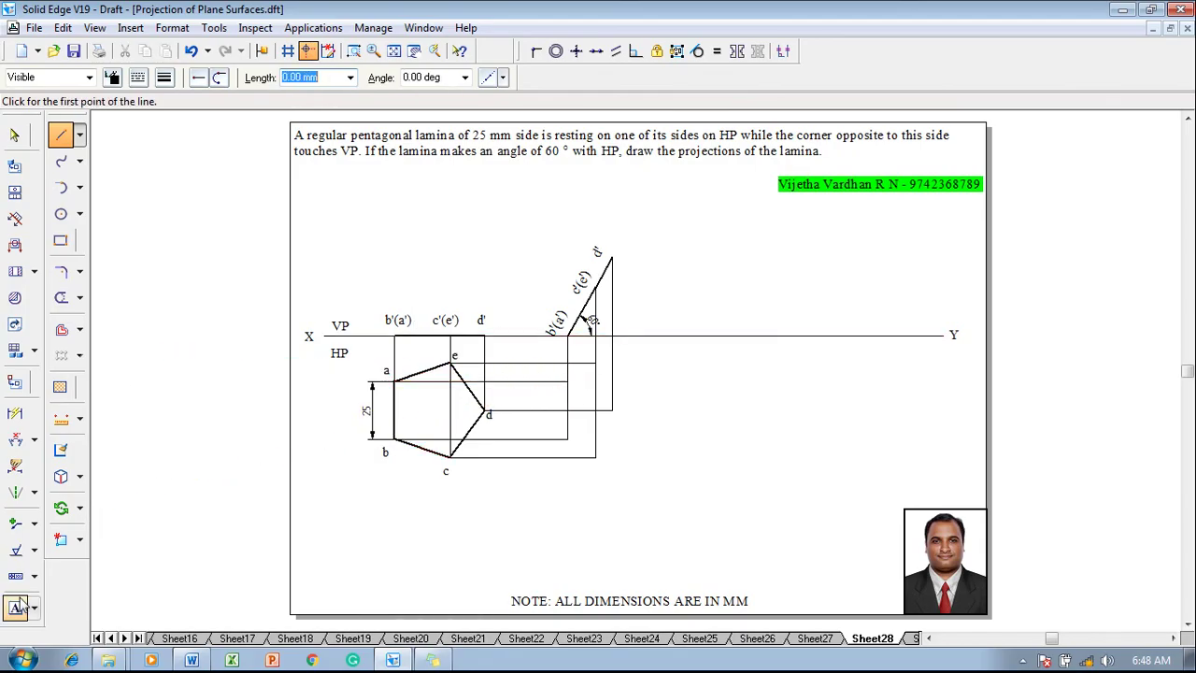
Place labels a, c, d and e at the new projector intersections
{"action": "left_click", "coordinate": [15, 607]}
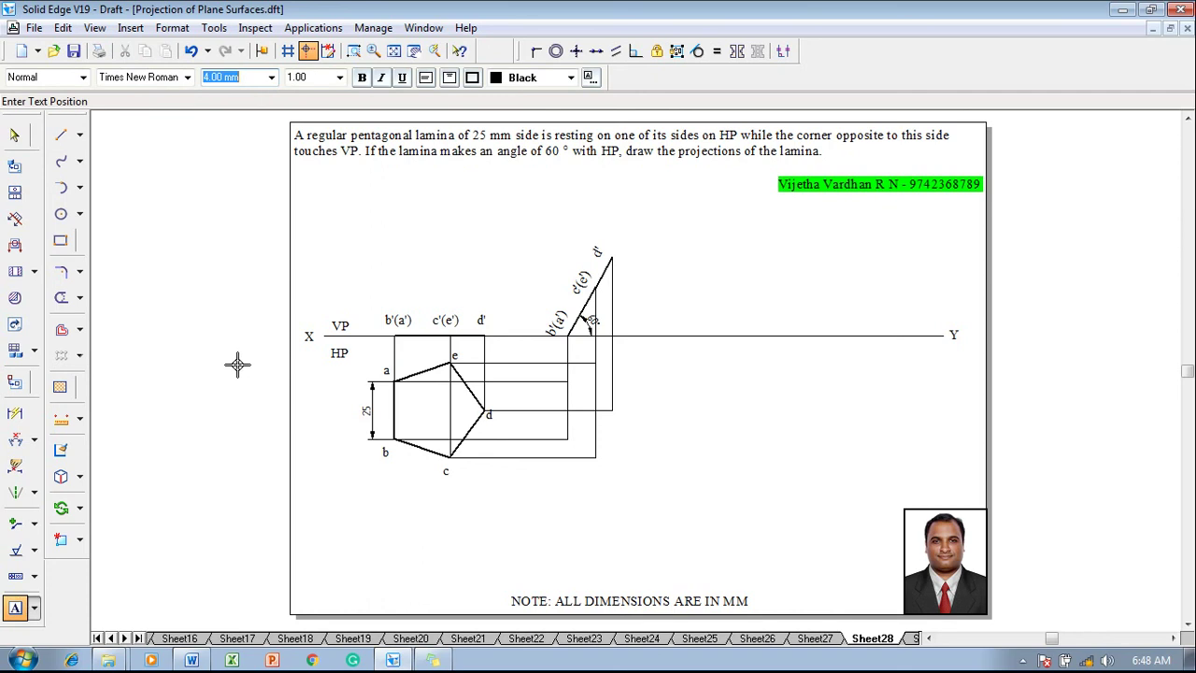
{"action": "left_click", "coordinate": [557, 366]}
{"action": "type", "text": "a"}
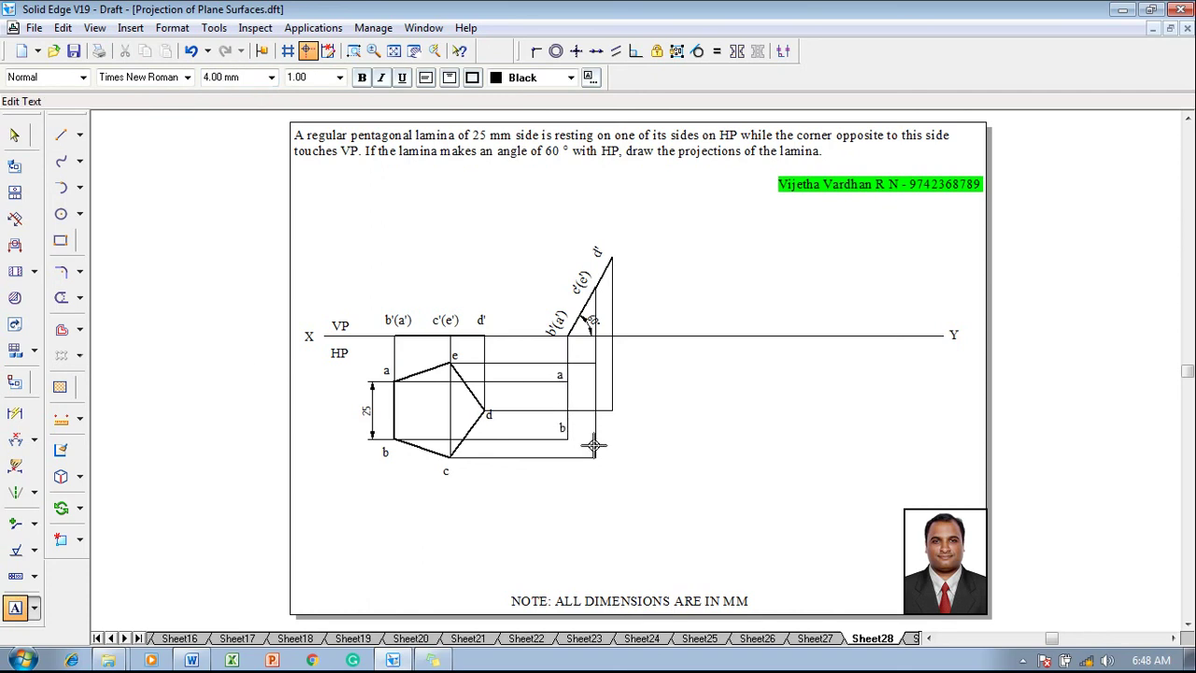
{"action": "left_click", "coordinate": [593, 458]}
{"action": "left_click", "coordinate": [596, 467]}
{"action": "type", "text": "c"}
{"action": "left_click", "coordinate": [618, 414]}
{"action": "left_click", "coordinate": [618, 414]}
{"action": "type", "text": "d"}
{"action": "left_click", "coordinate": [600, 347]}
Finish label e and join a–b–c–d–e–a with thick lines into the new pentagon
{"action": "type", "text": "e"}
{"action": "left_click", "coordinate": [58, 137]}
{"action": "left_click", "coordinate": [164, 80]}
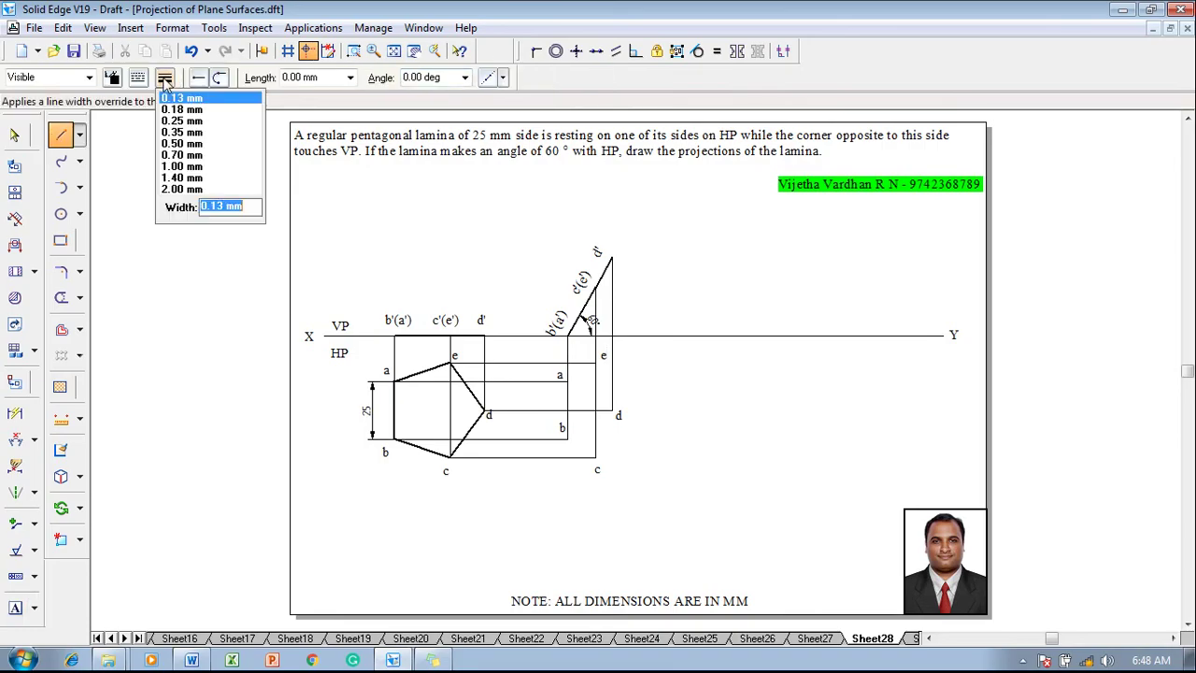
{"action": "left_click", "coordinate": [193, 140]}
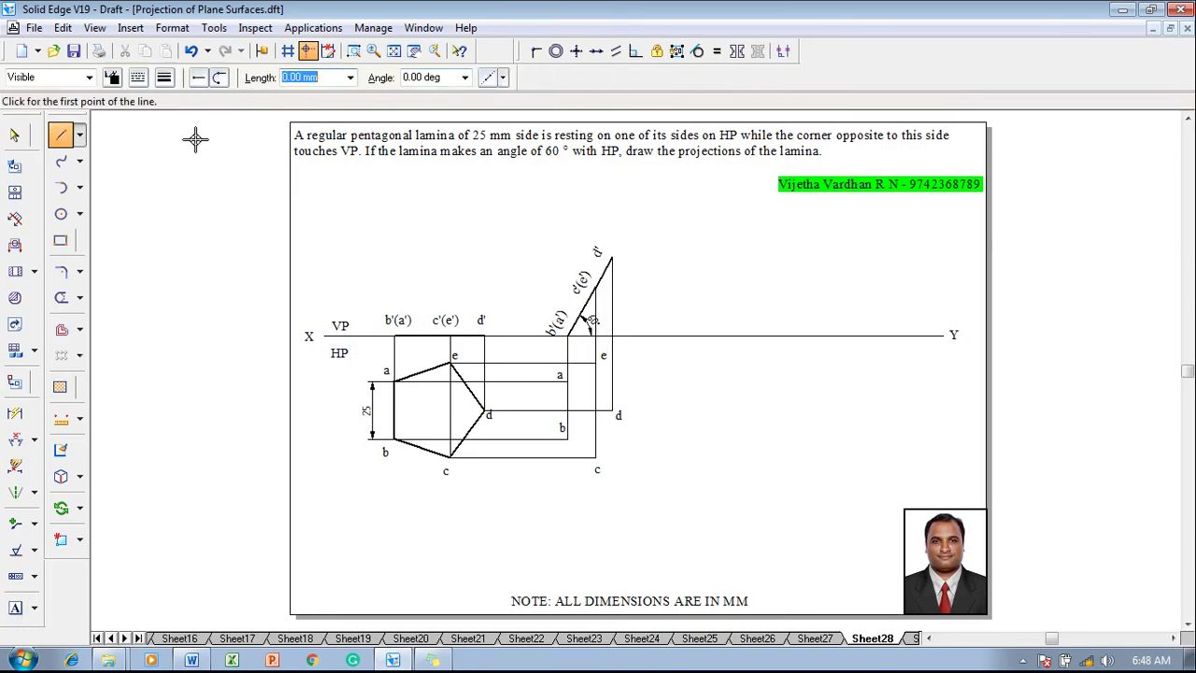
{"action": "left_click", "coordinate": [567, 381]}
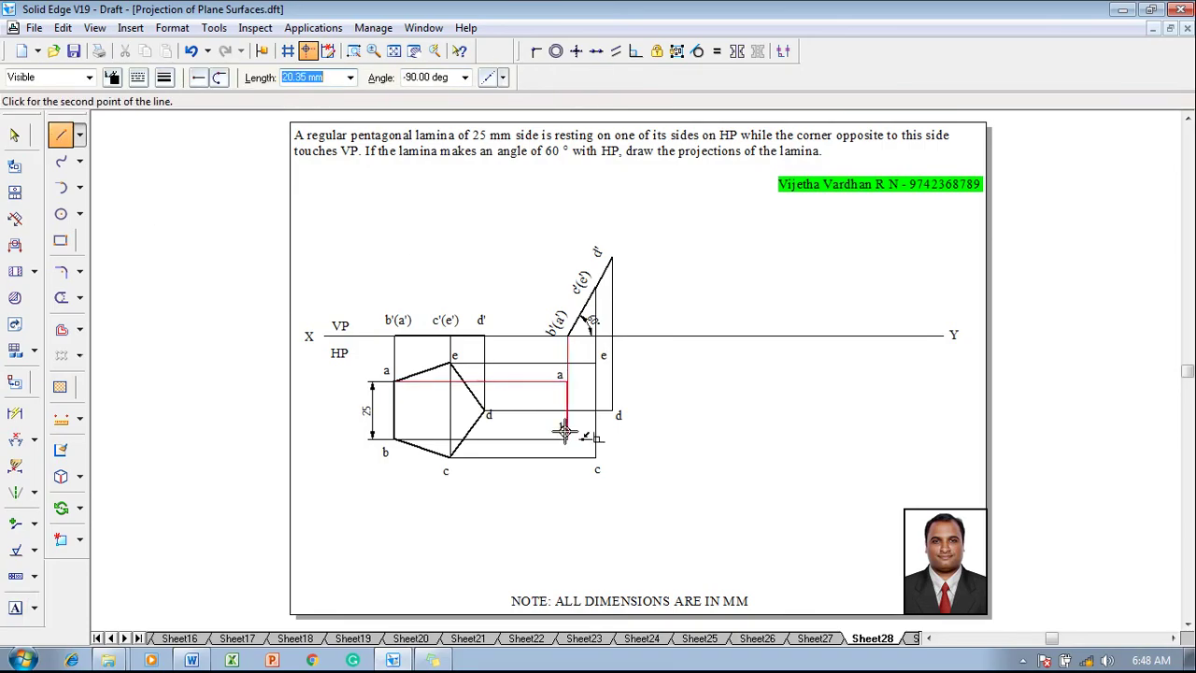
{"action": "left_click", "coordinate": [567, 439]}
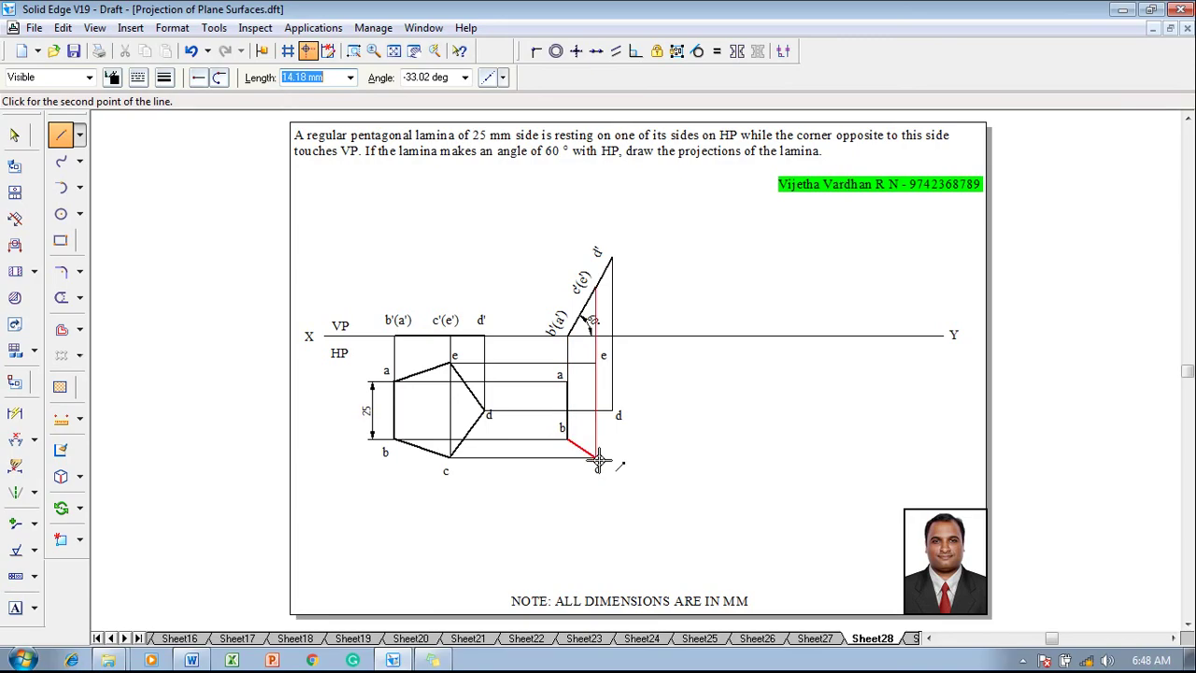
{"action": "left_click", "coordinate": [597, 458]}
{"action": "left_click", "coordinate": [613, 411]}
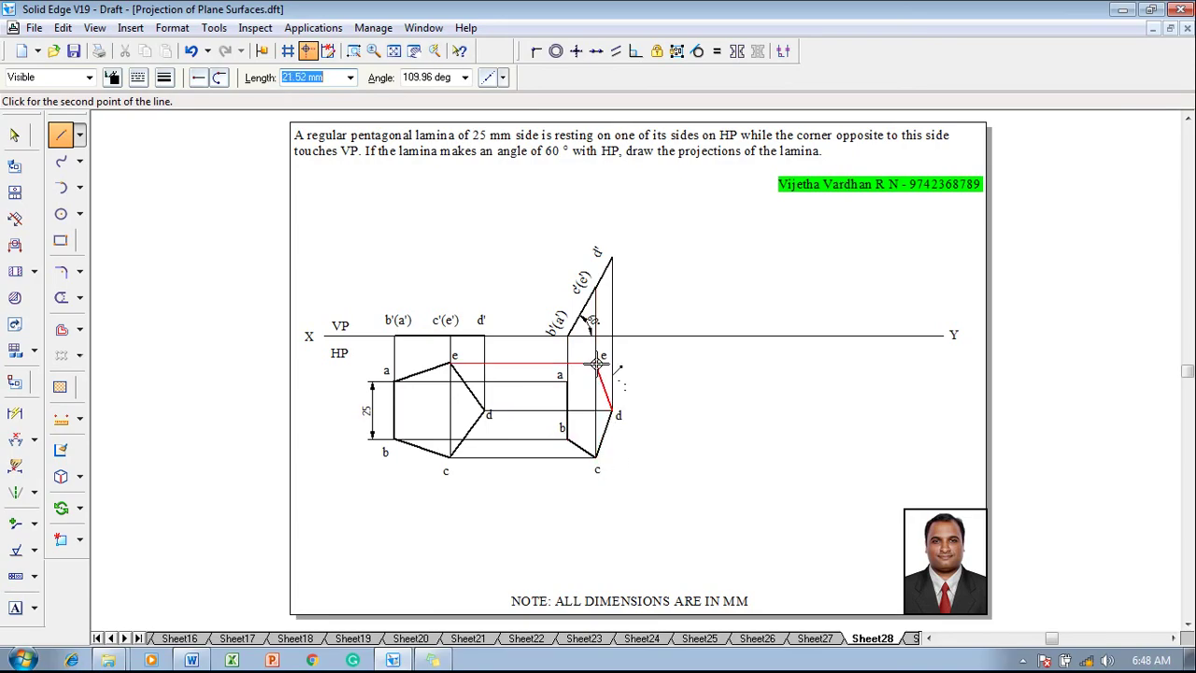
{"action": "left_click", "coordinate": [596, 363]}
{"action": "left_click", "coordinate": [567, 380]}
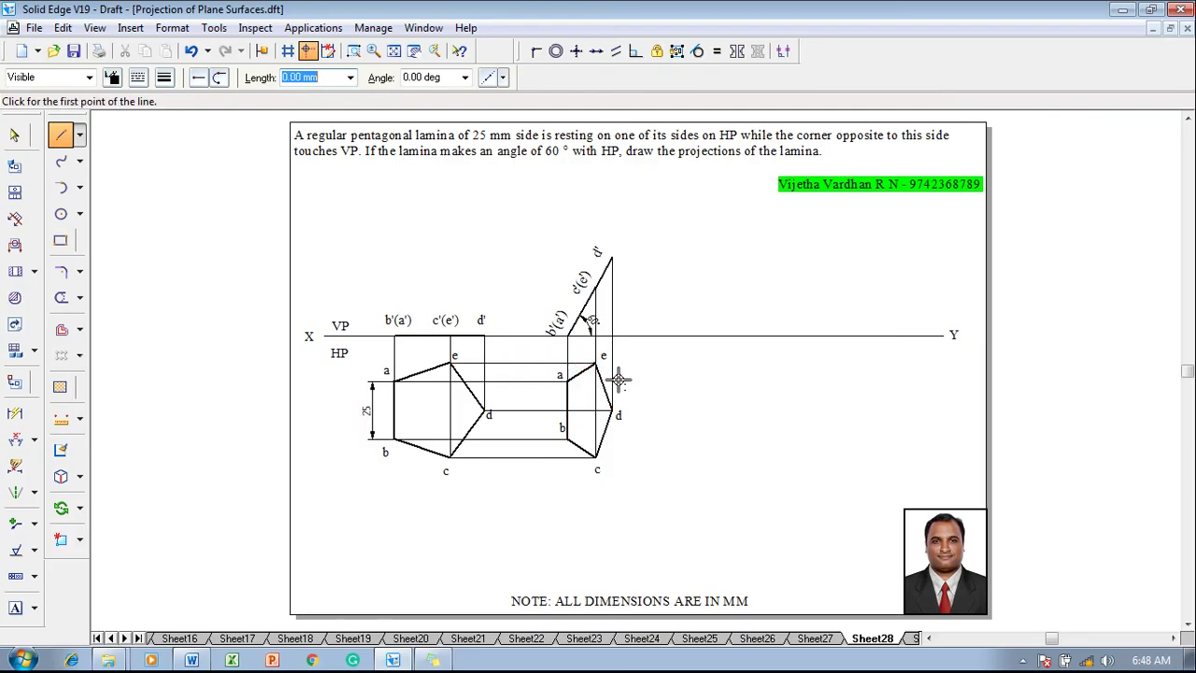
{"action": "key", "text": "Escape"}
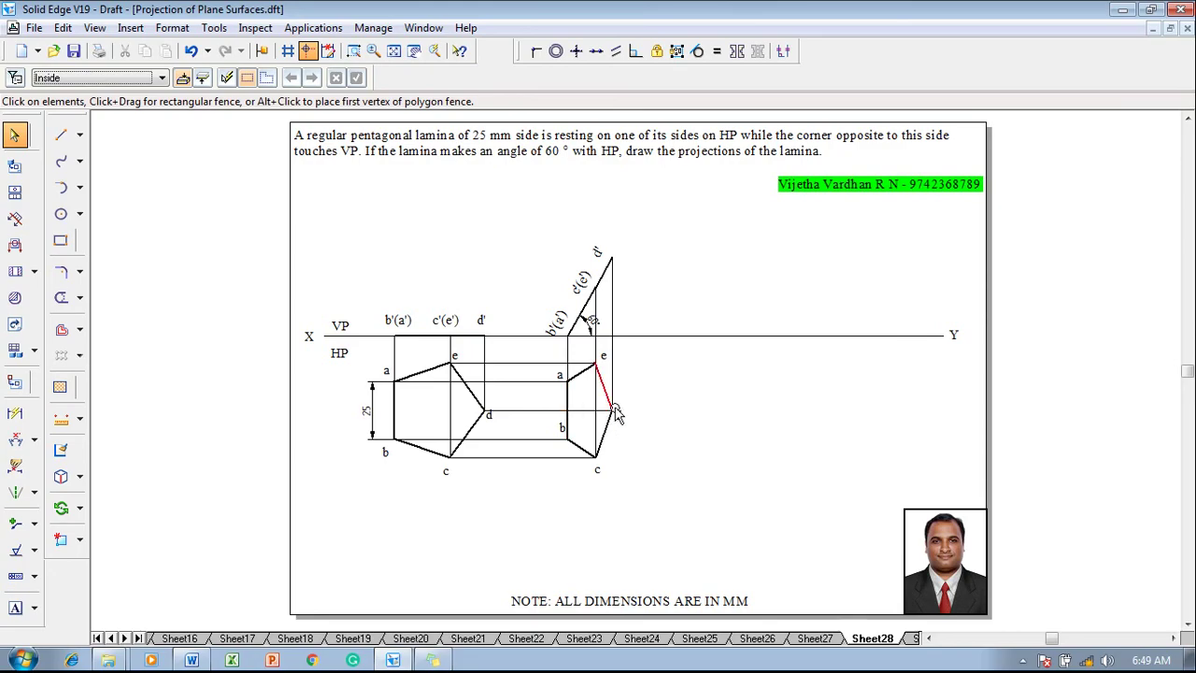
Move a copy of the second top view and labels right, placing corner d on XY
{"action": "left_click_drag", "start_coordinate": [648, 498], "coordinate": [539, 346]}
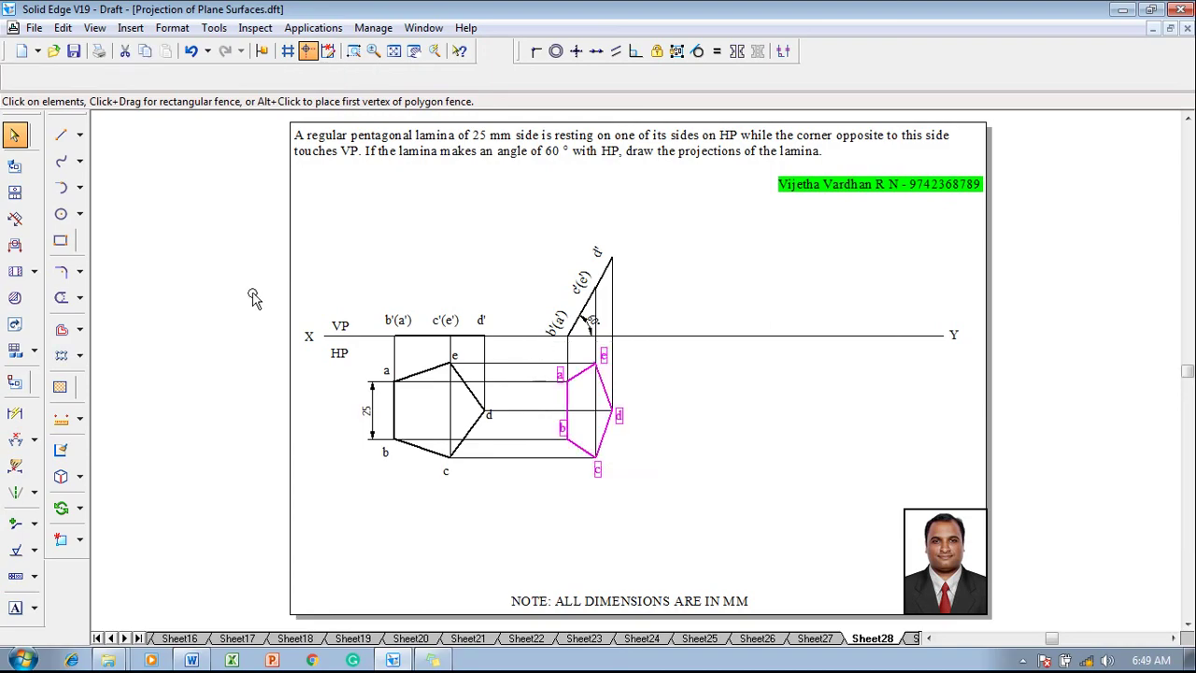
{"action": "left_click", "coordinate": [79, 507]}
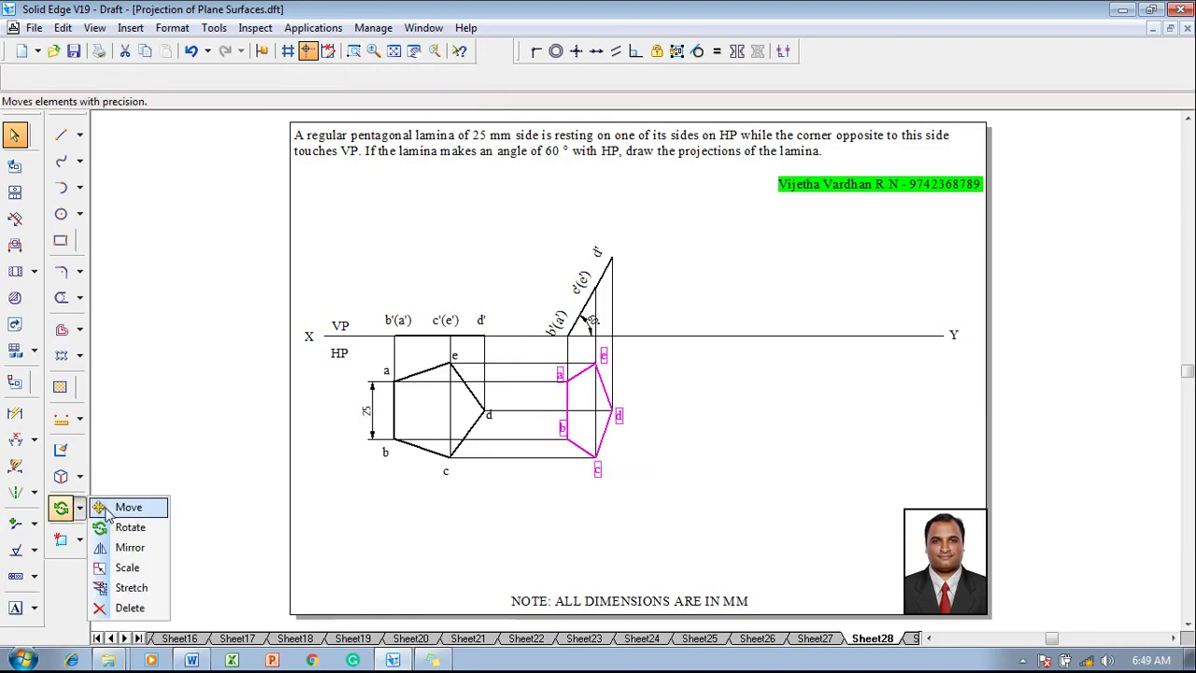
{"action": "left_click", "coordinate": [104, 513]}
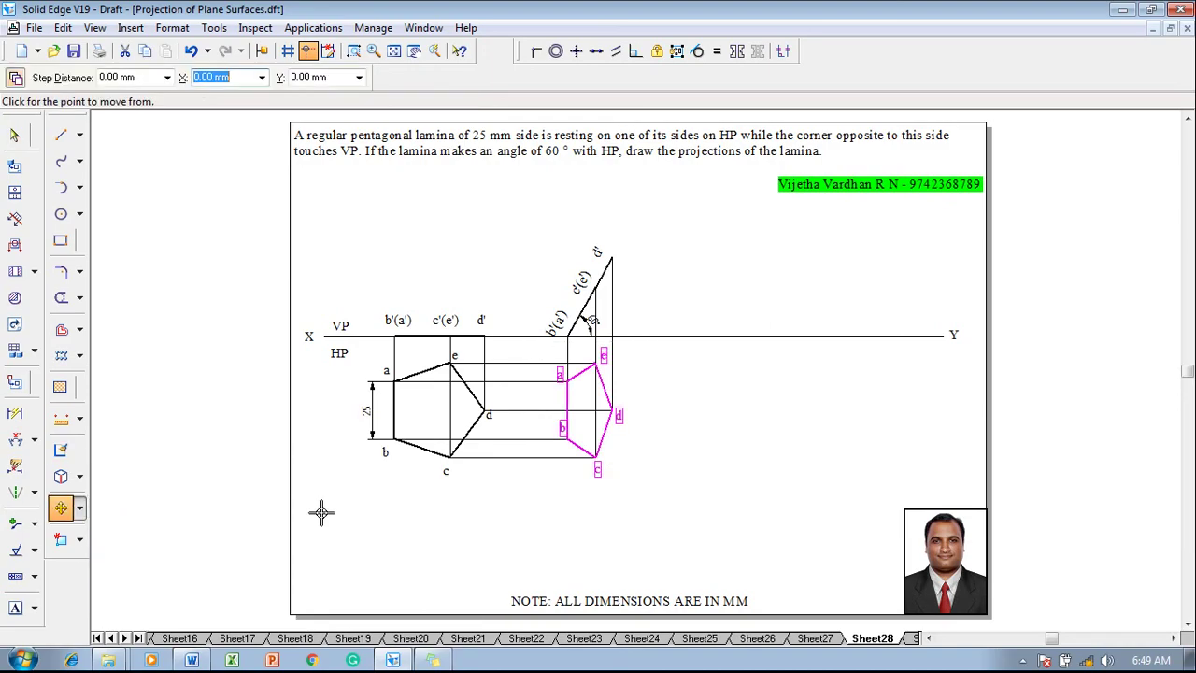
{"action": "left_click", "coordinate": [612, 413]}
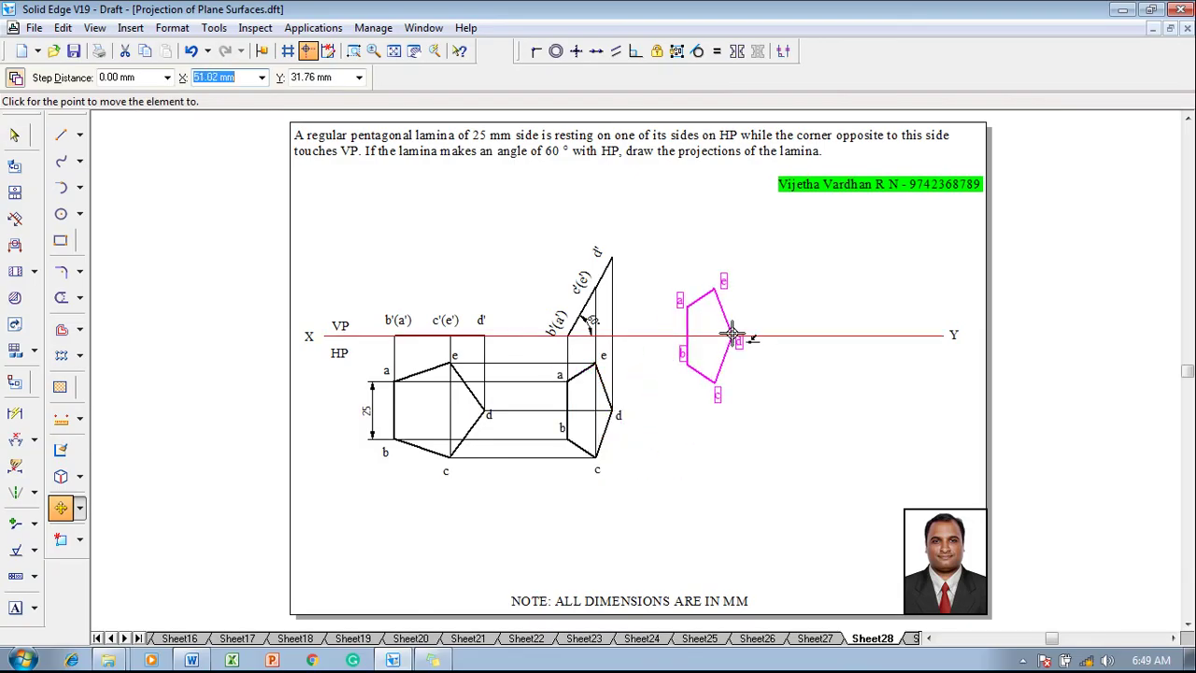
{"action": "left_click", "coordinate": [732, 334]}
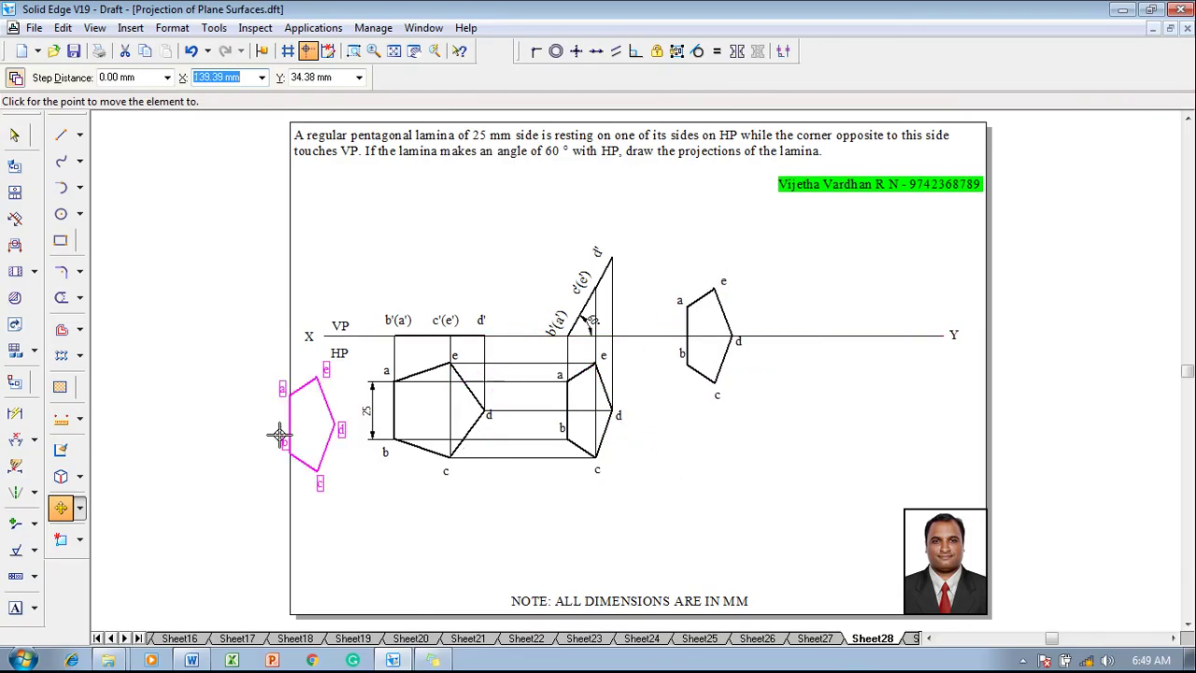
Rotate the copy 90° about corner d and move the d label below it
{"action": "left_click", "coordinate": [80, 509]}
{"action": "left_click", "coordinate": [128, 526]}
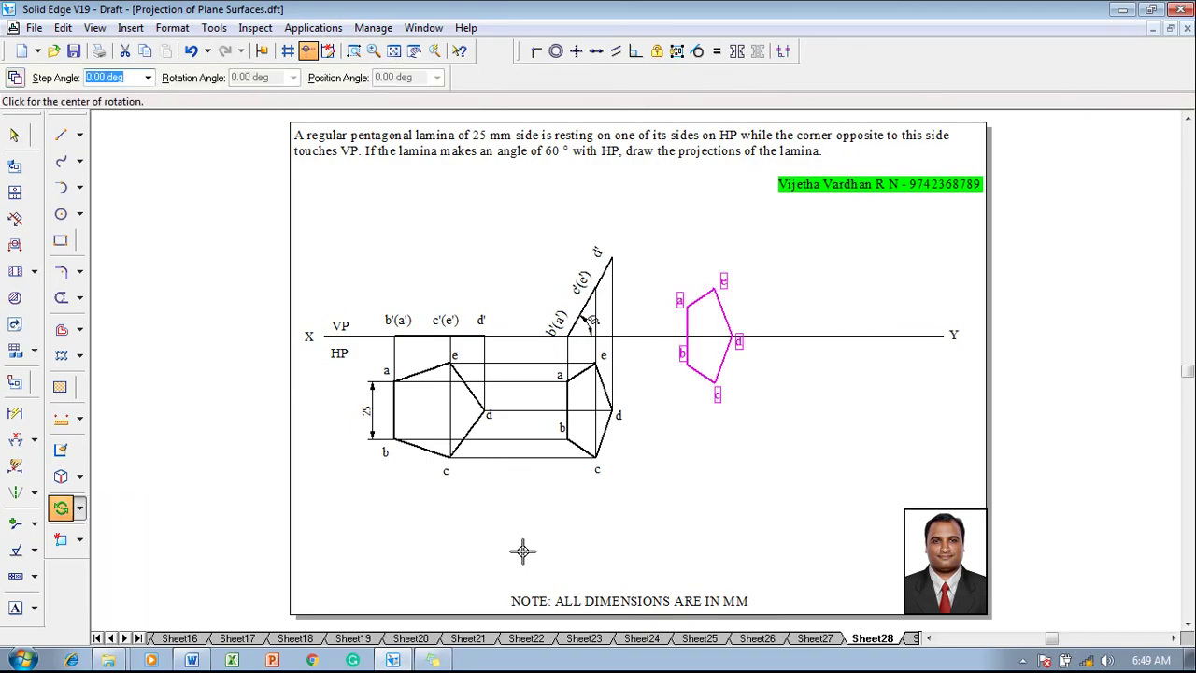
{"action": "left_click", "coordinate": [733, 335]}
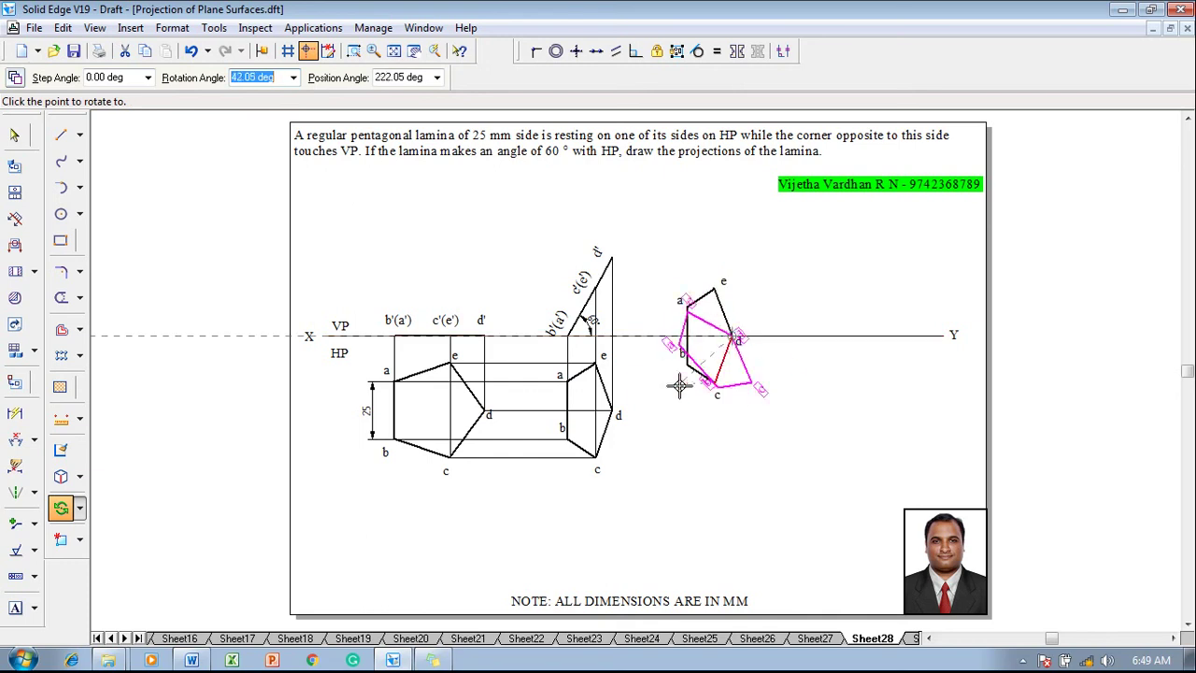
{"action": "left_click", "coordinate": [733, 422]}
{"action": "left_click", "coordinate": [755, 414]}
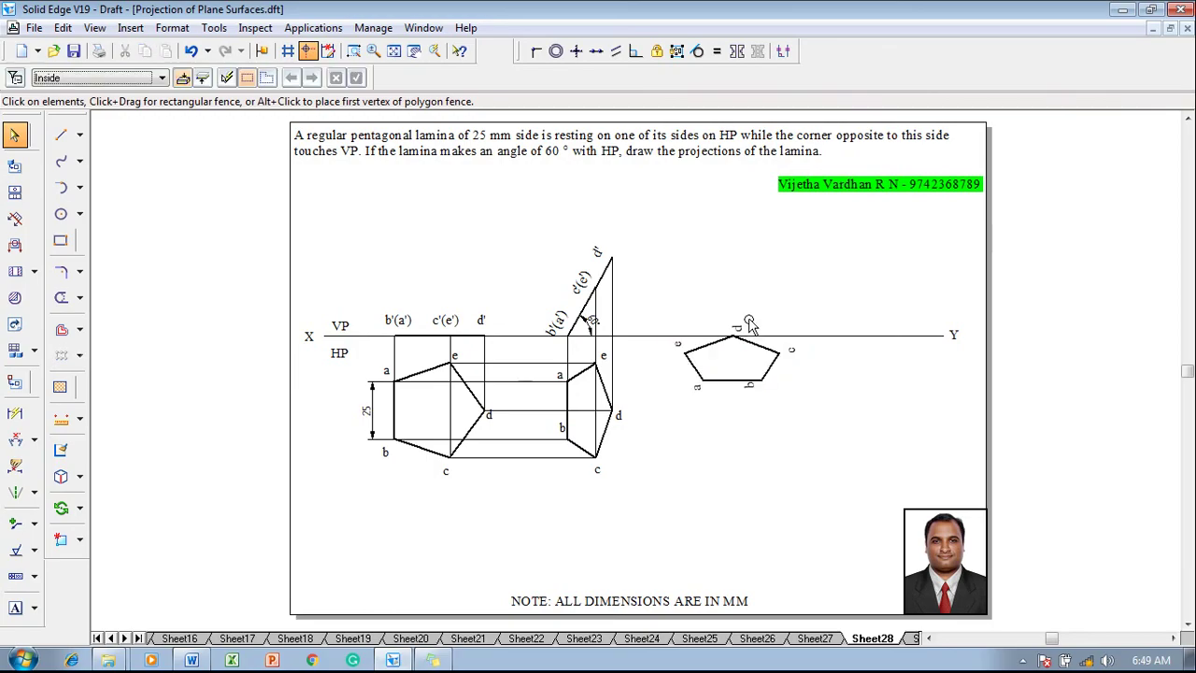
{"action": "left_click_drag", "start_coordinate": [747, 327], "coordinate": [743, 343]}
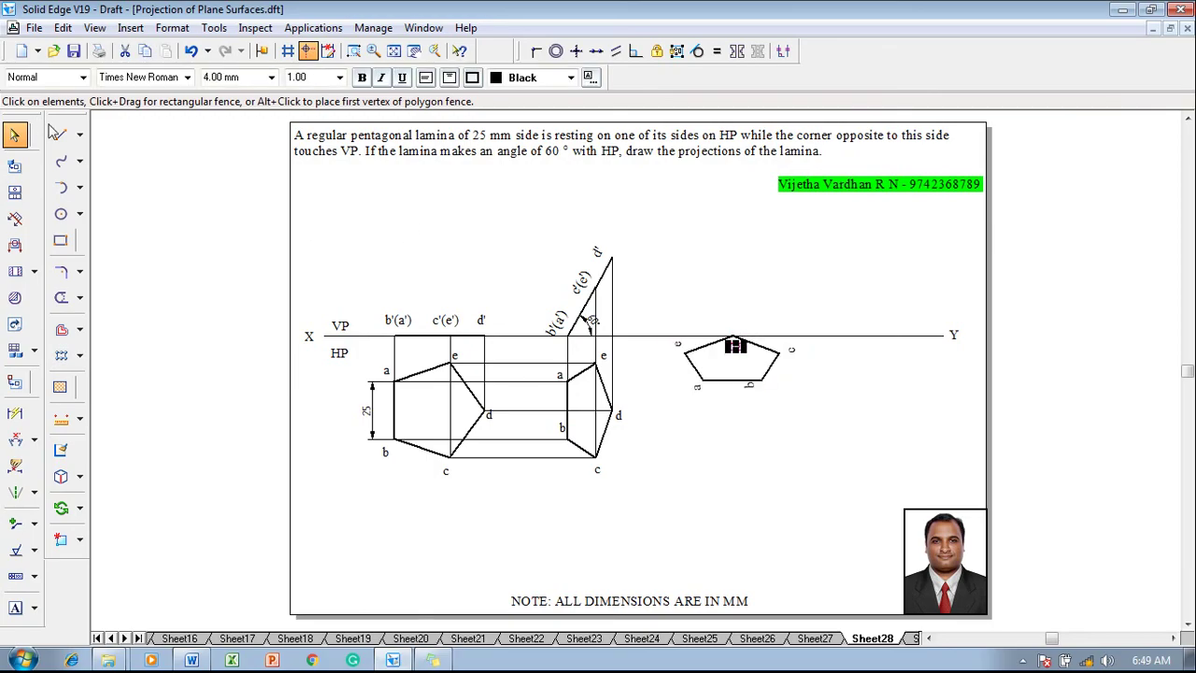
Switch to 0.13 mm lines and draw corner c's vertical projector and horizontal to the edge view
{"action": "left_click", "coordinate": [61, 135]}
{"action": "left_click", "coordinate": [164, 78]}
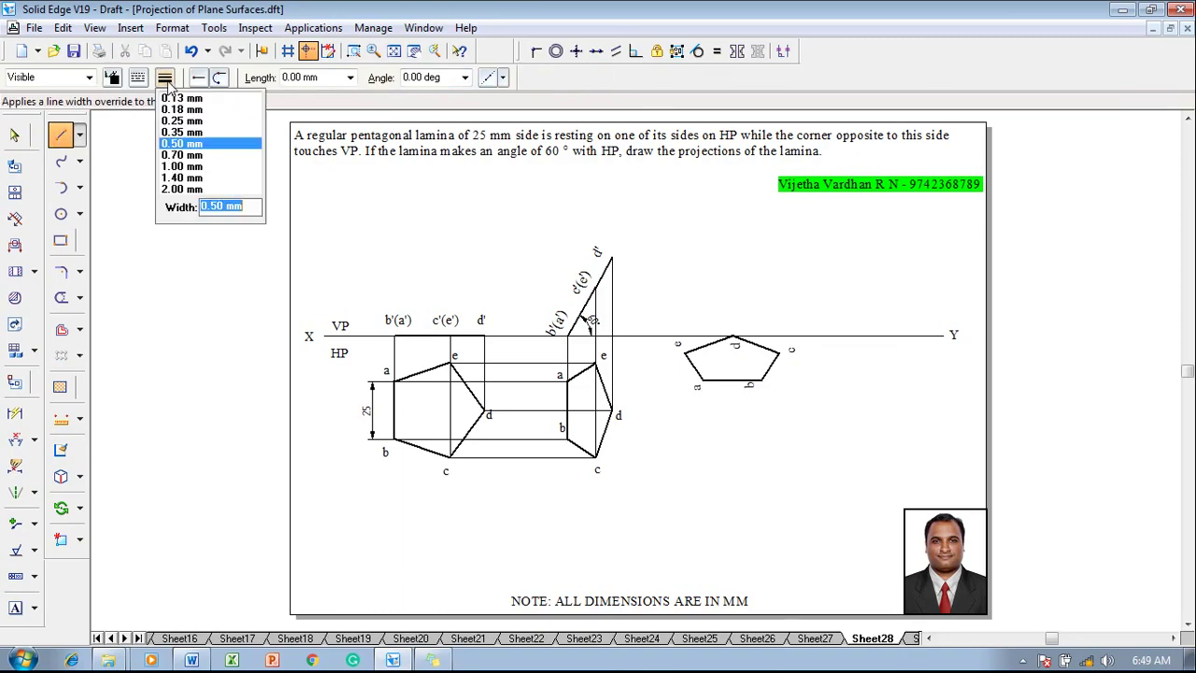
{"action": "left_click", "coordinate": [182, 103]}
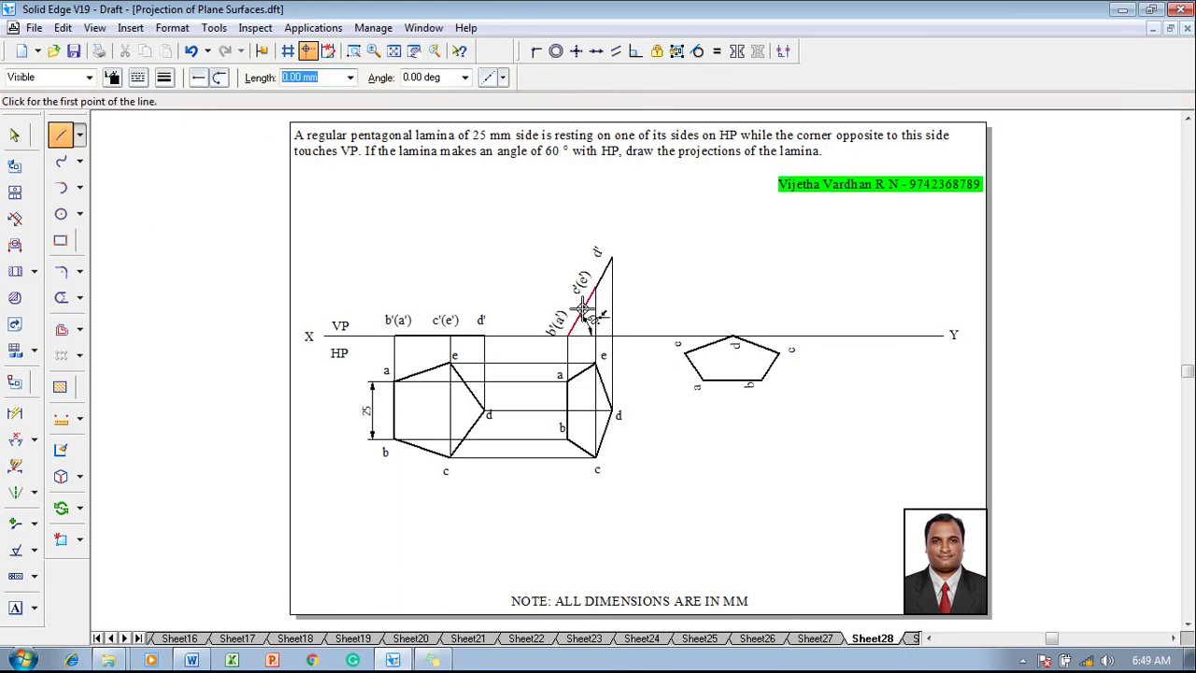
{"action": "left_click", "coordinate": [779, 353]}
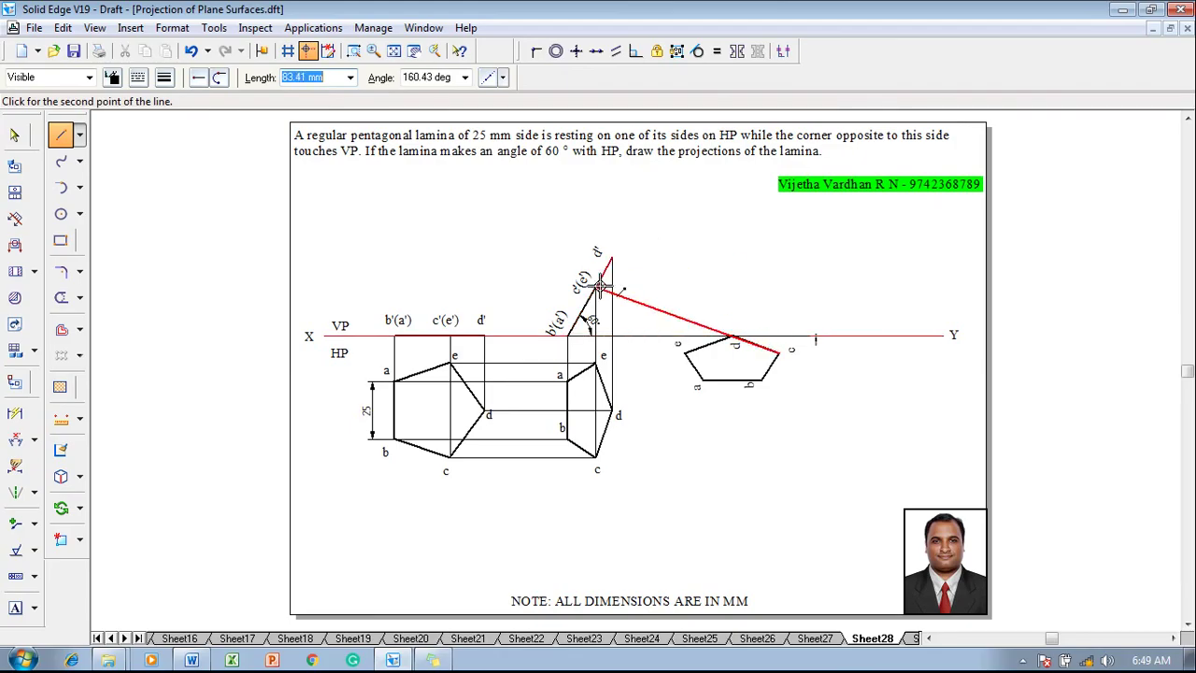
{"action": "left_click", "coordinate": [777, 288]}
{"action": "left_click", "coordinate": [644, 287]}
Draw thin projectors from corners e, the lower-right corner and d up to their edge-view levels
{"action": "left_click", "coordinate": [683, 349]}
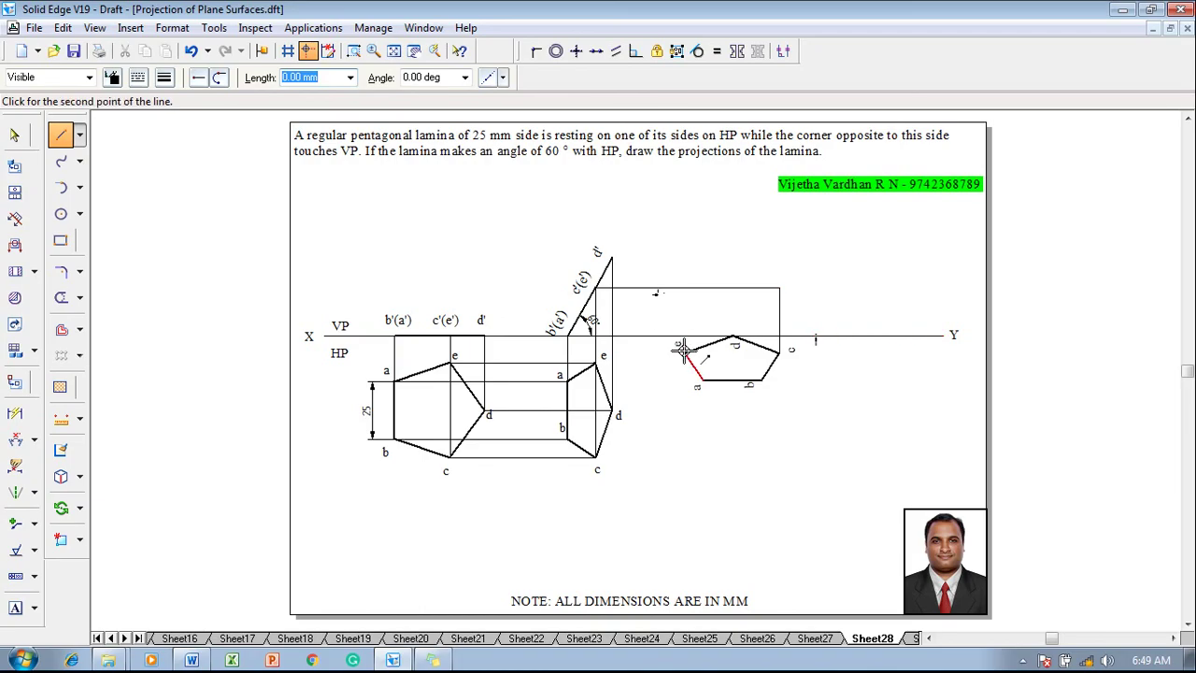
{"action": "left_click", "coordinate": [684, 288]}
{"action": "right_click", "coordinate": [688, 285]}
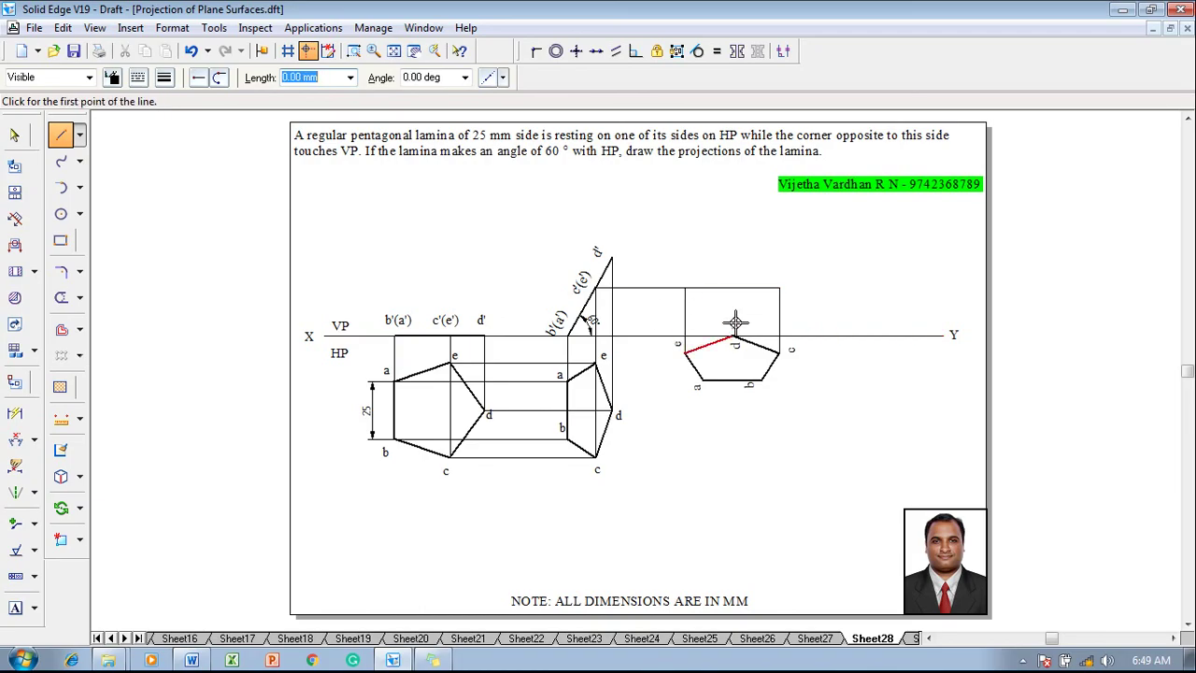
{"action": "left_click", "coordinate": [762, 379]}
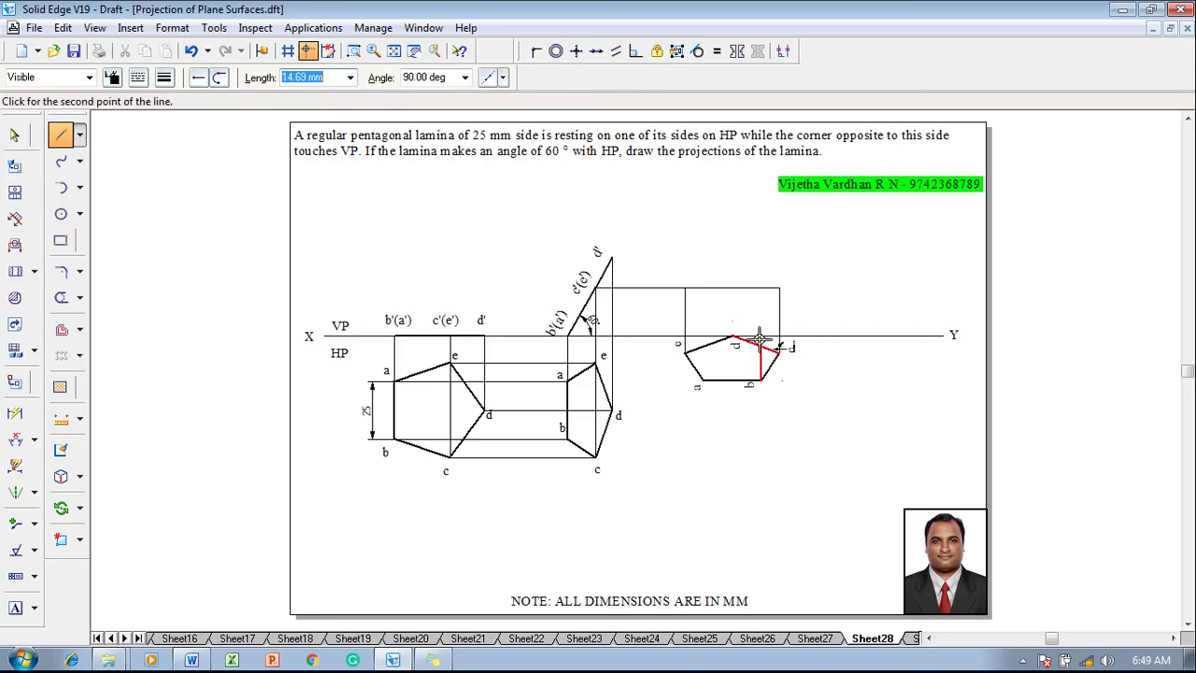
{"action": "left_click", "coordinate": [778, 353]}
{"action": "right_click", "coordinate": [757, 321]}
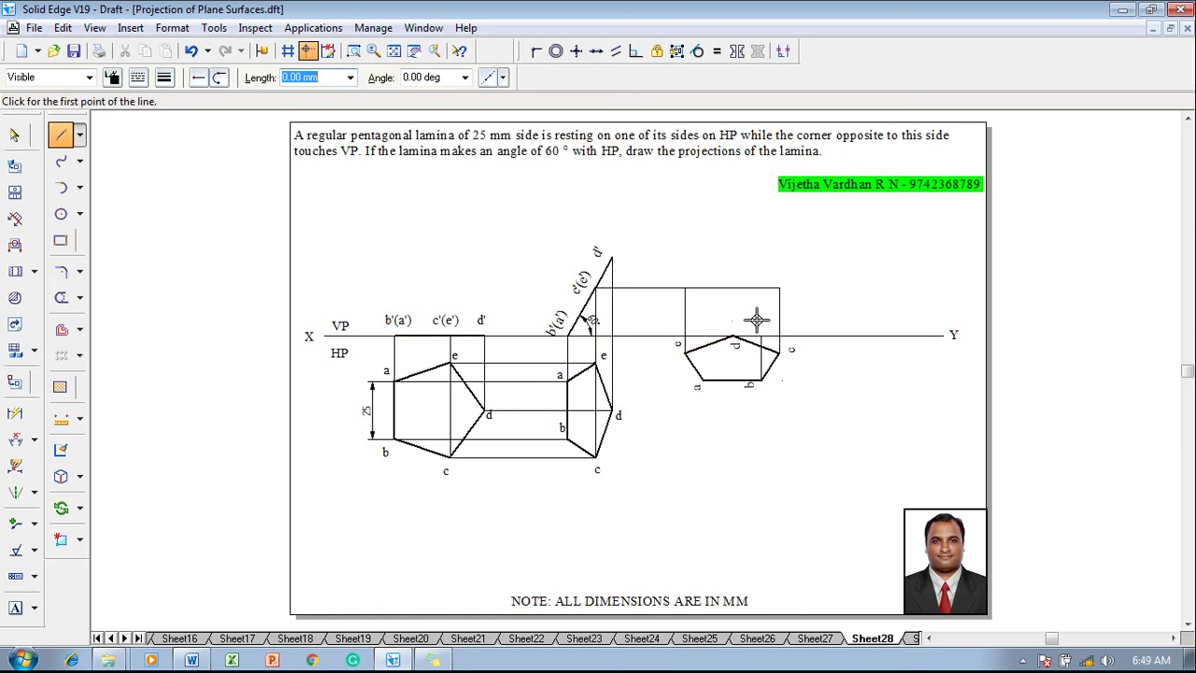
{"action": "left_click", "coordinate": [702, 379]}
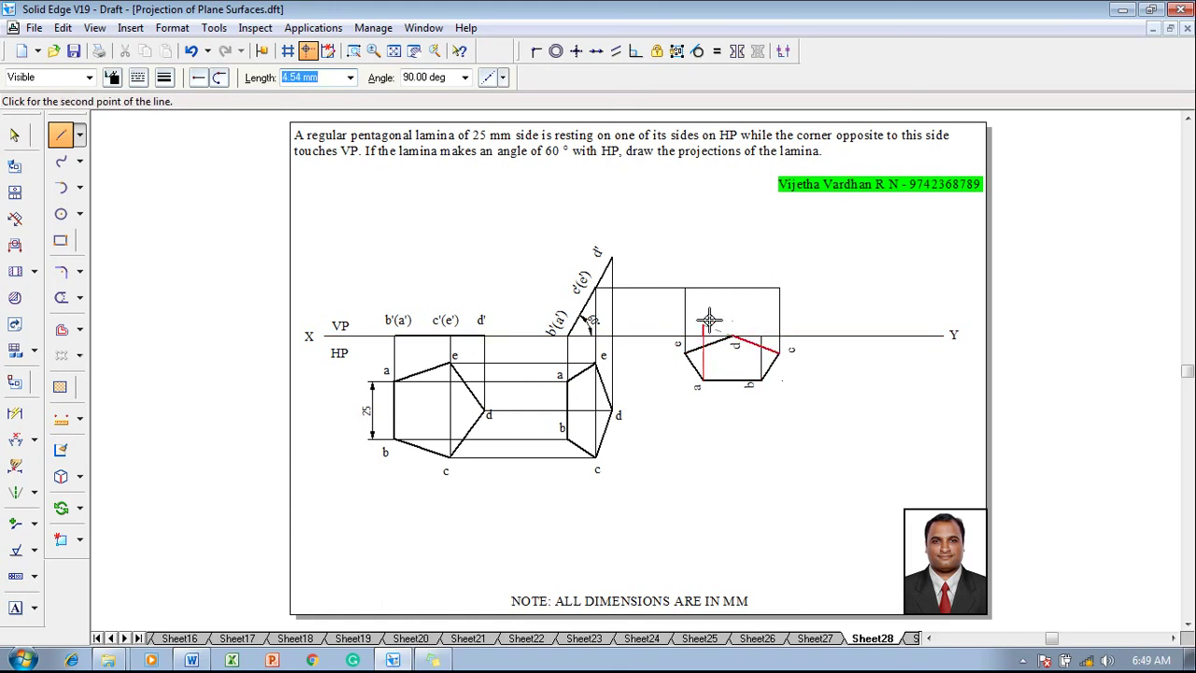
{"action": "right_click", "coordinate": [720, 319]}
{"action": "left_click", "coordinate": [733, 334]}
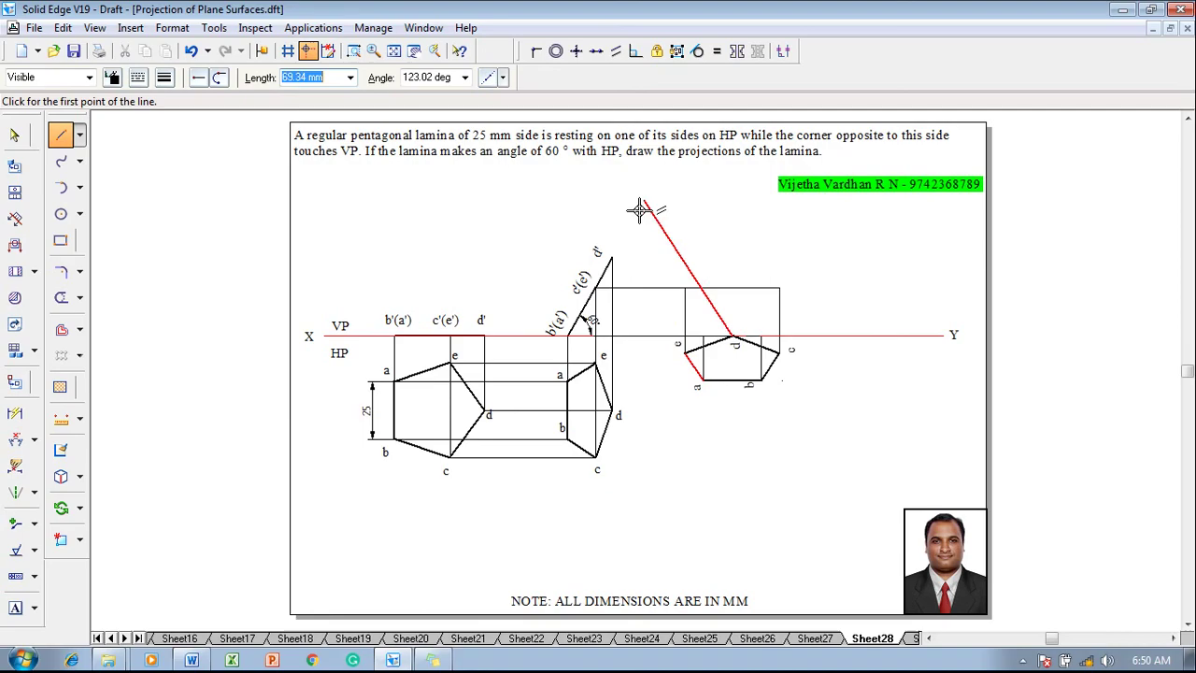
{"action": "left_click", "coordinate": [731, 258]}
Carry the d' level line across to the edge view, then switch to 0.50 mm lines
{"action": "left_click", "coordinate": [611, 259]}
{"action": "left_click", "coordinate": [164, 78]}
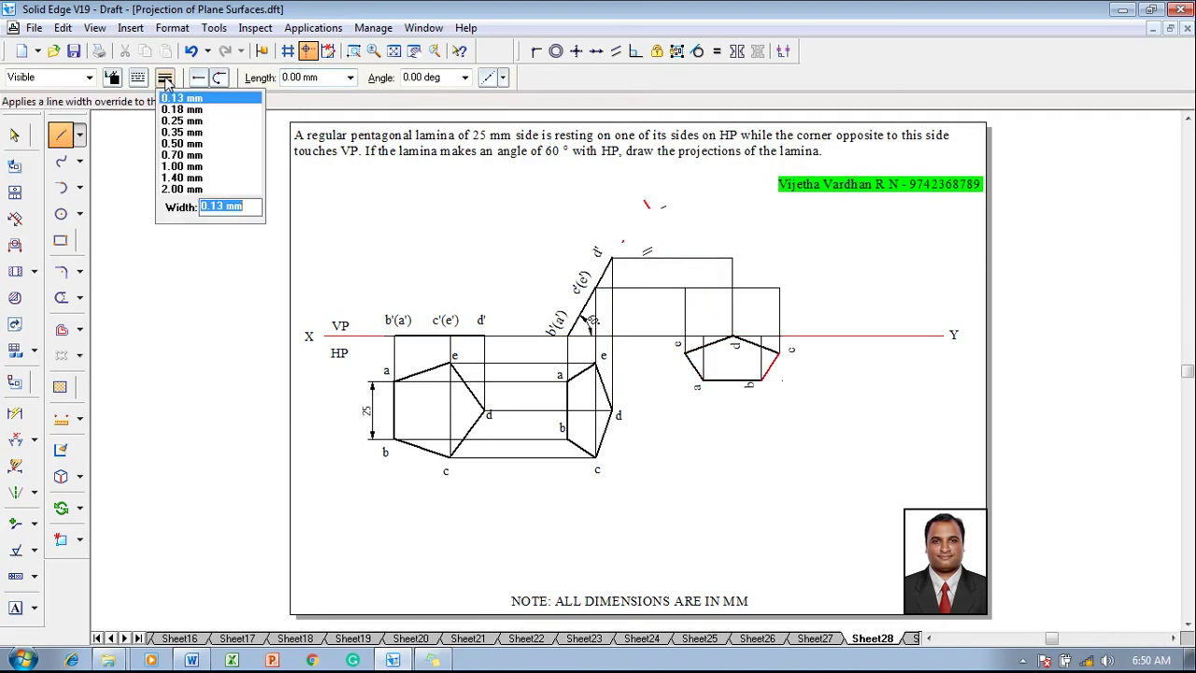
{"action": "left_click", "coordinate": [182, 151]}
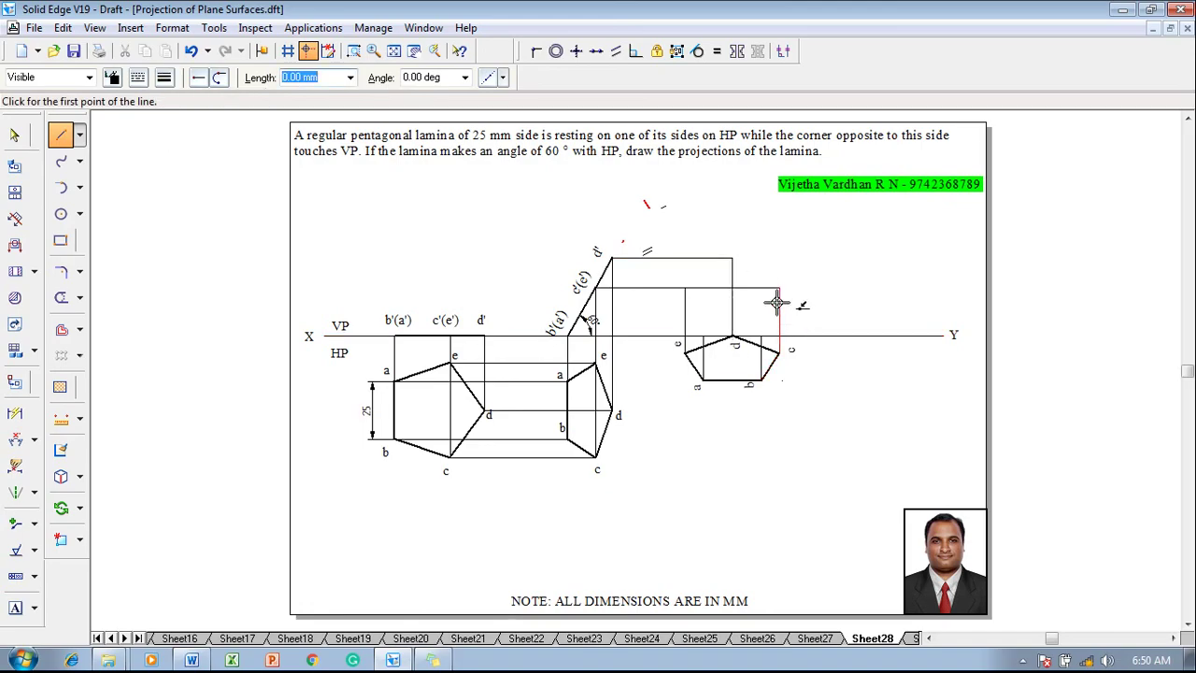
Draw the thick front-view pentagon: 25 mm base on XY, then edges through the projector intersections
{"action": "left_click", "coordinate": [702, 335]}
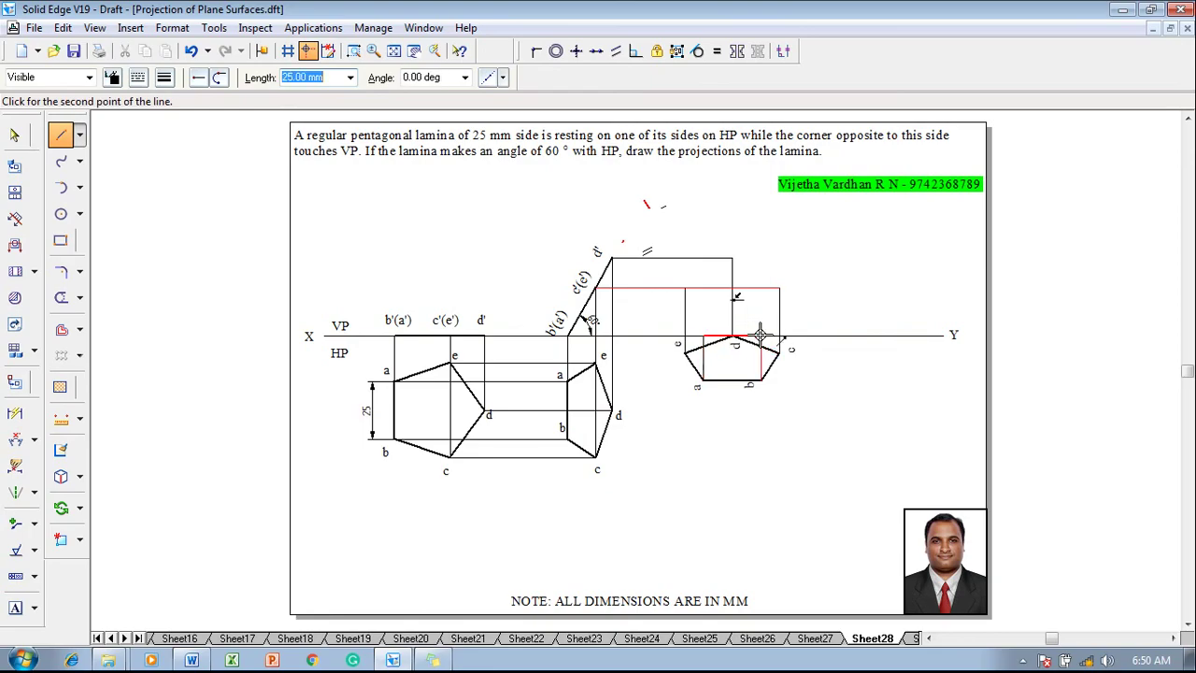
{"action": "left_click", "coordinate": [761, 334]}
{"action": "left_click", "coordinate": [779, 289]}
{"action": "left_click", "coordinate": [733, 258]}
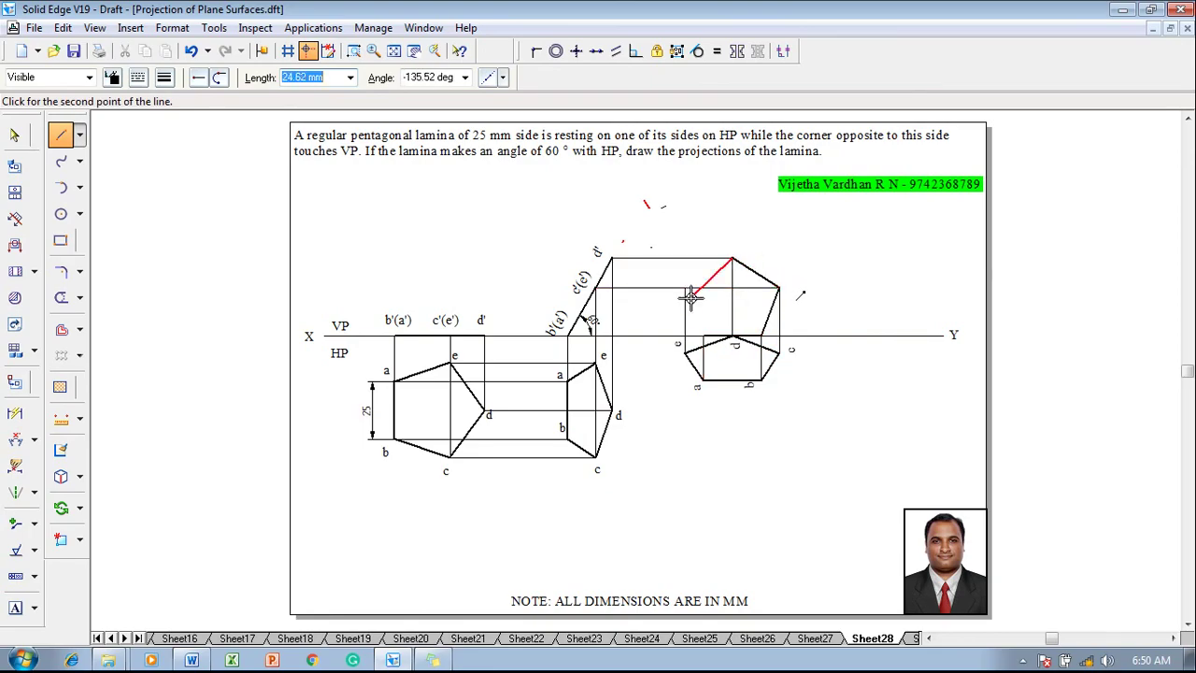
{"action": "left_click", "coordinate": [686, 287]}
{"action": "left_click", "coordinate": [702, 335]}
{"action": "key", "text": "Escape"}
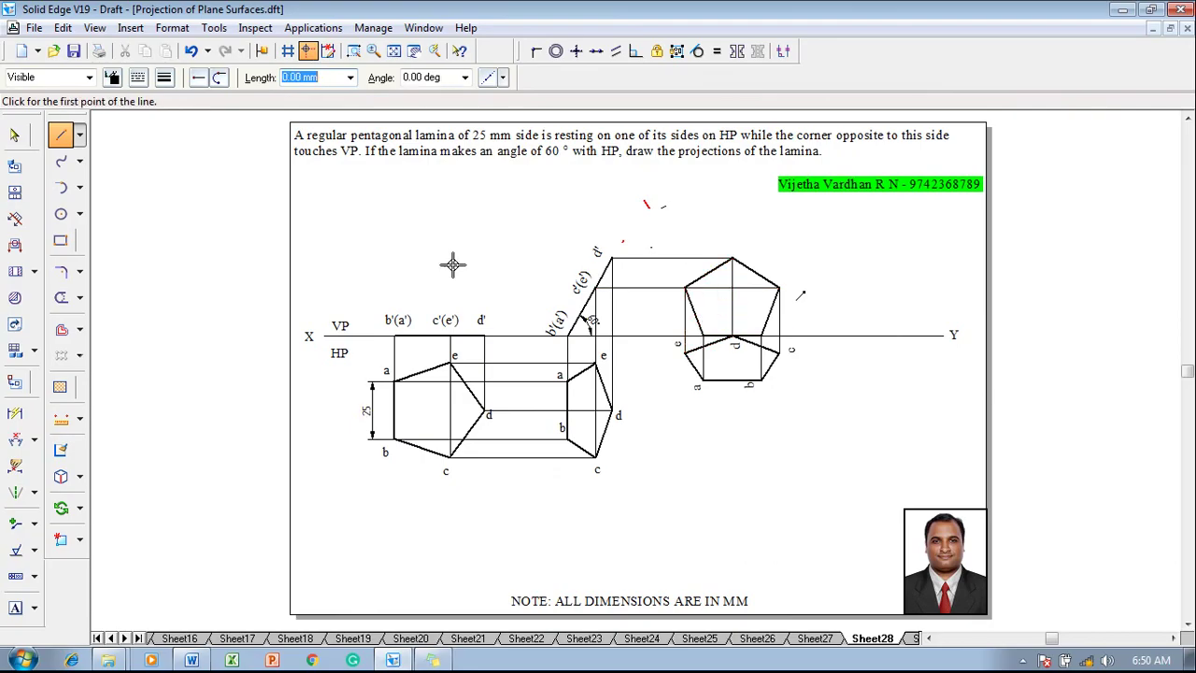
Add text labels a', b' and c' at the front-view pentagon's corners
{"action": "left_click", "coordinate": [14, 607]}
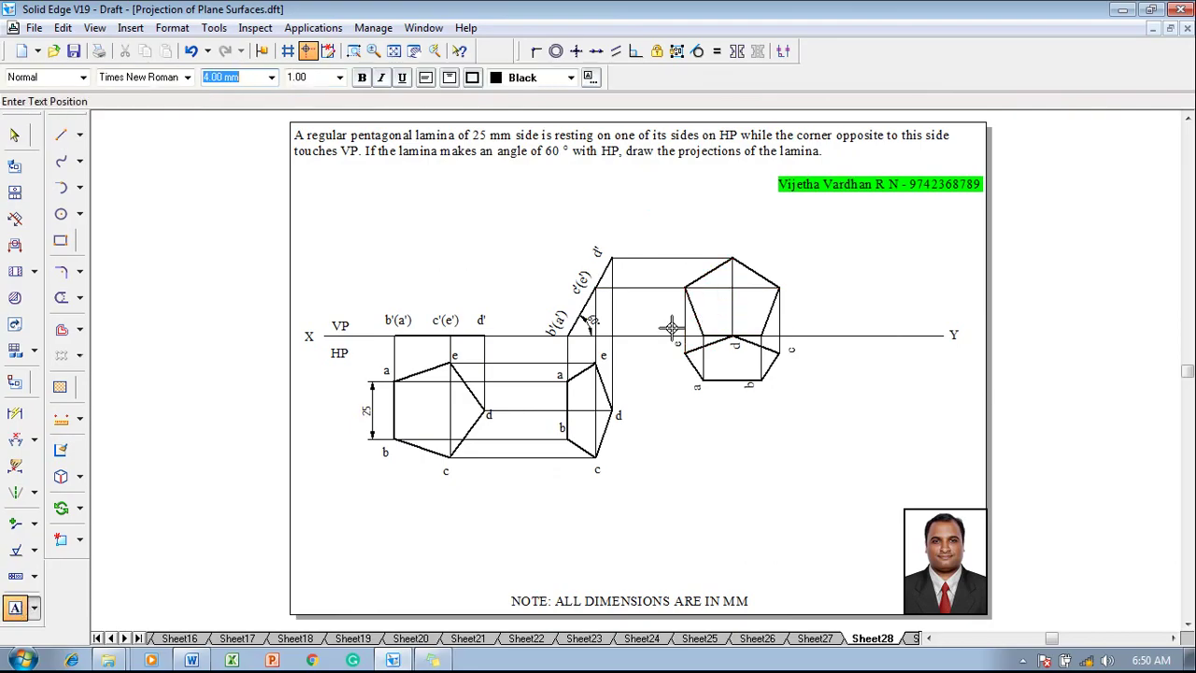
{"action": "left_click", "coordinate": [705, 315]}
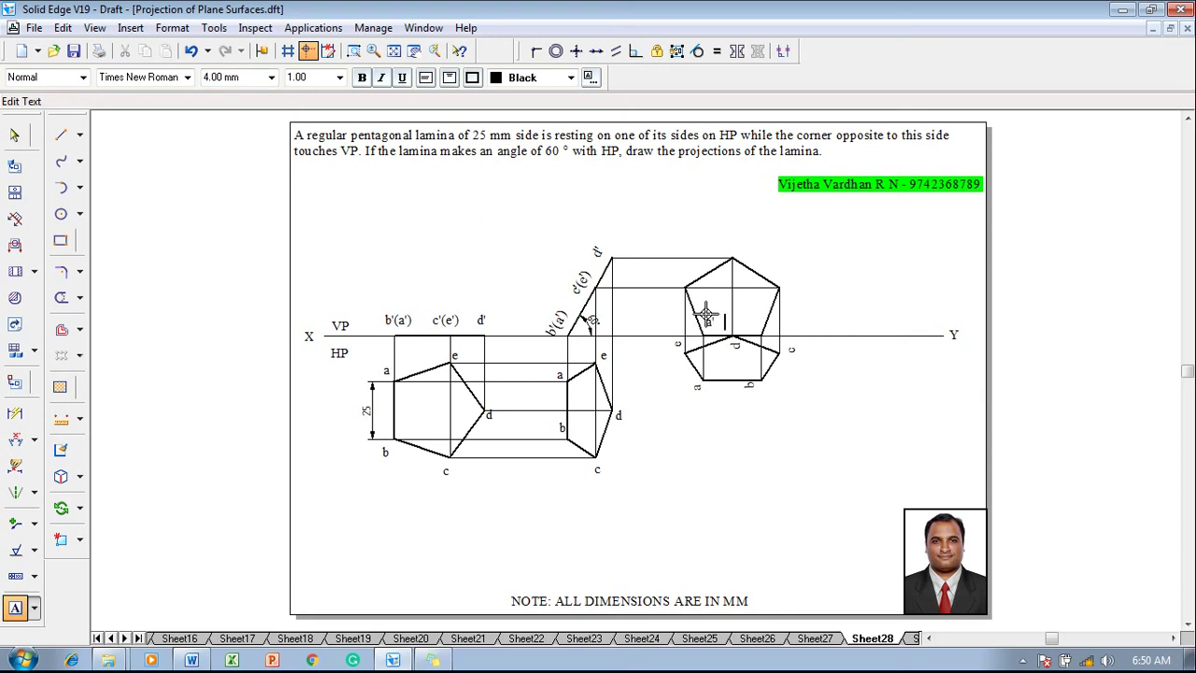
{"action": "type", "text": "a'            b'c'"}
{"action": "left_click", "coordinate": [728, 236]}
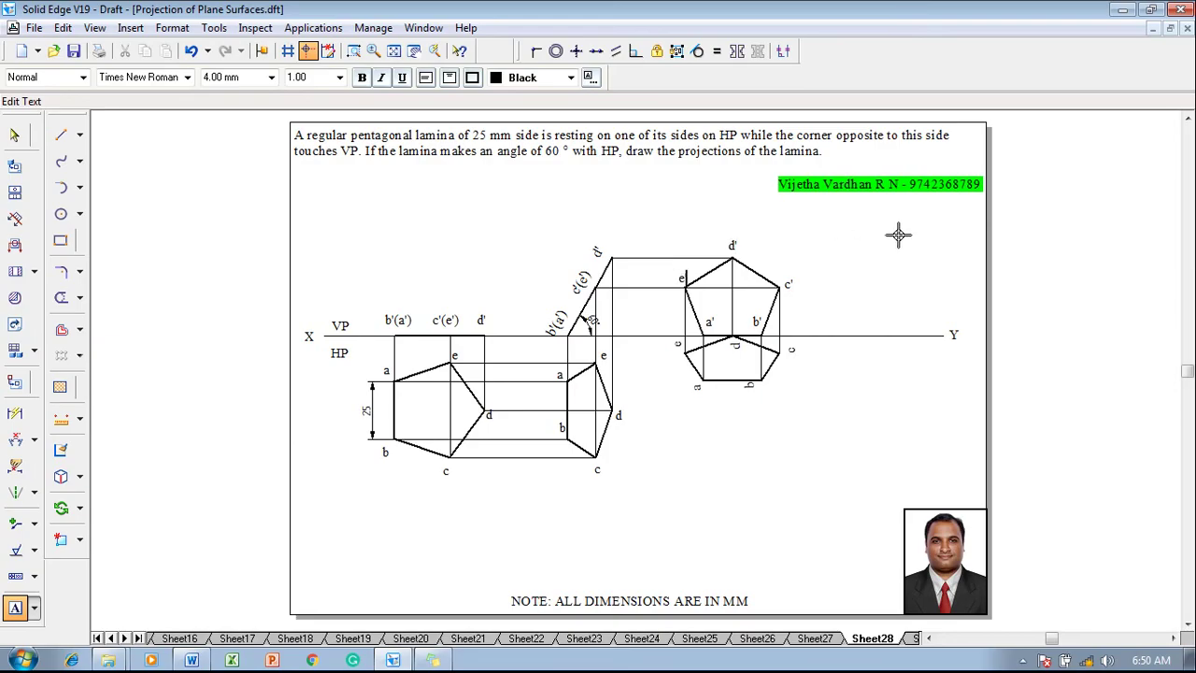
{"action": "key", "text": "Escape"}
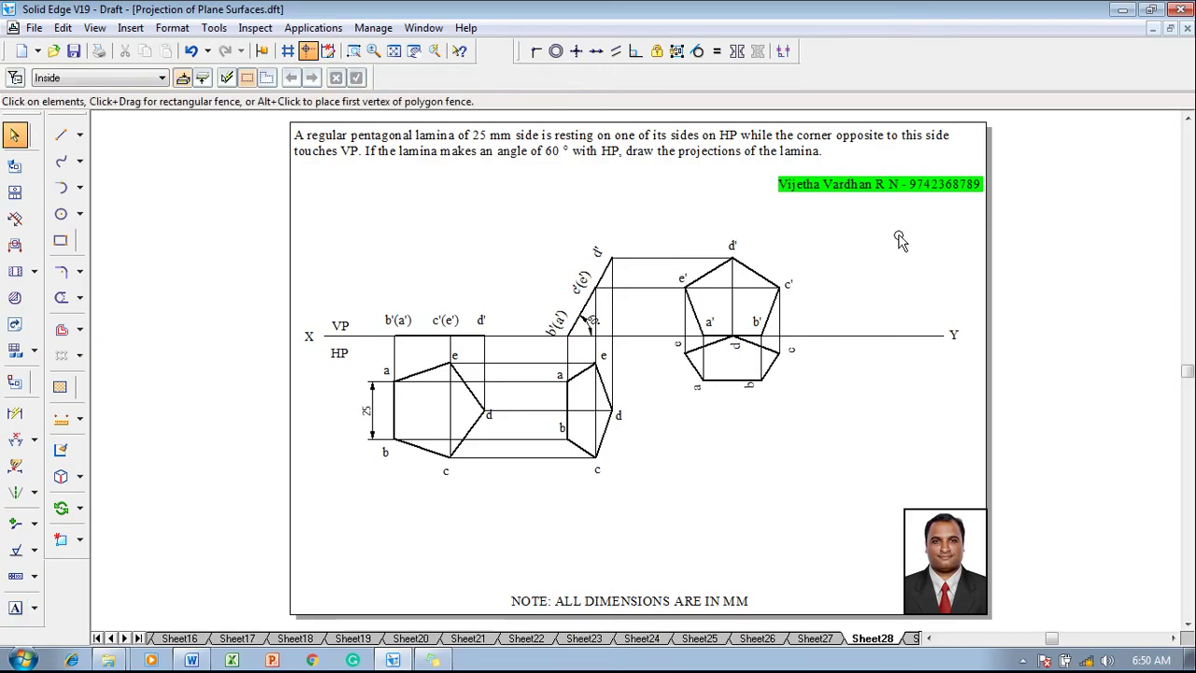